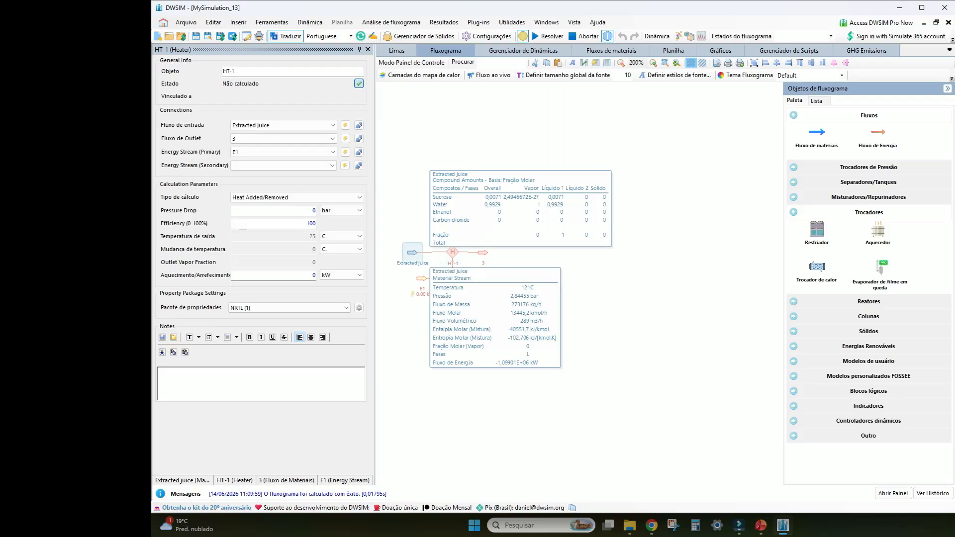
# - Set heater HT-1 to the Outlet Temperature calculation type with an outlet temperature of 132.1 °C
pyautogui.moveTo(412, 252); pyautogui.dragTo(412, 252)
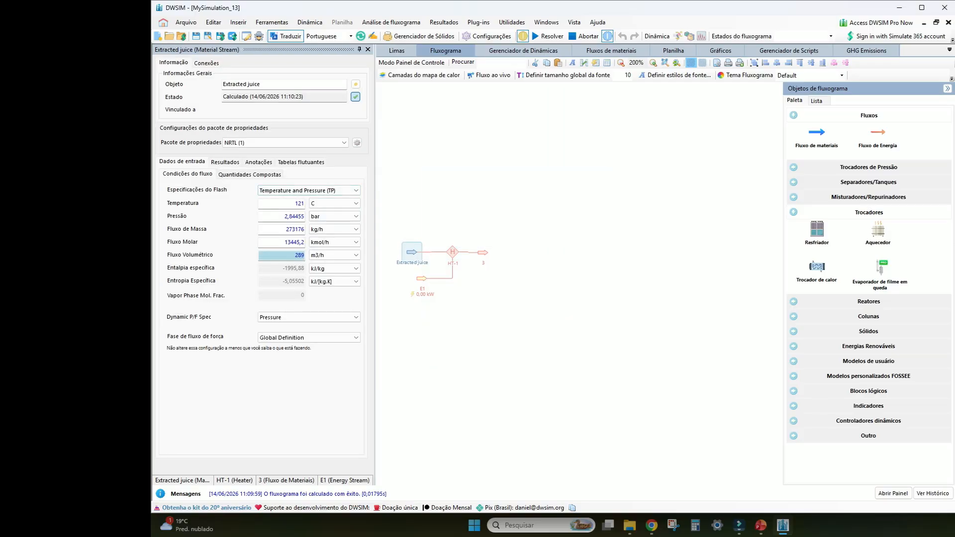
pyautogui.click(281, 203)
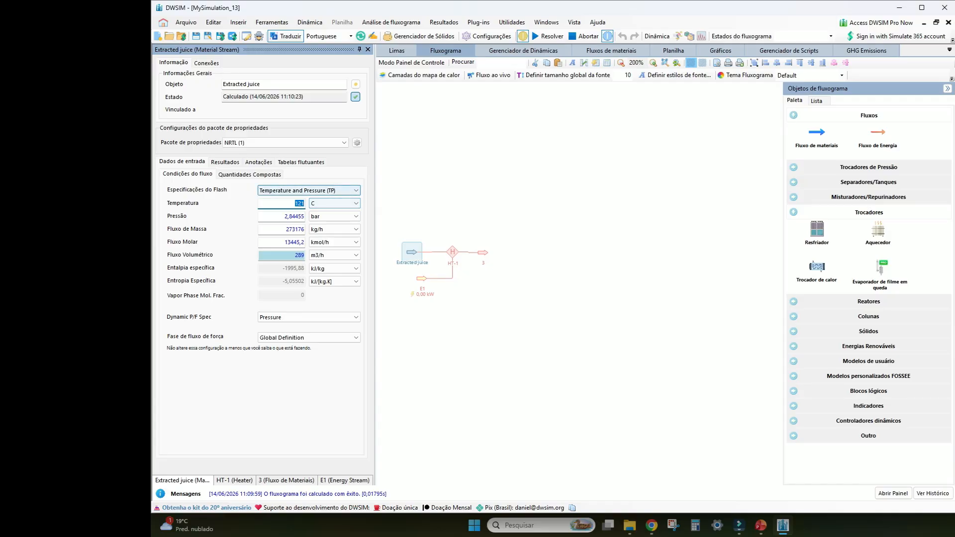
pyautogui.click(452, 252)
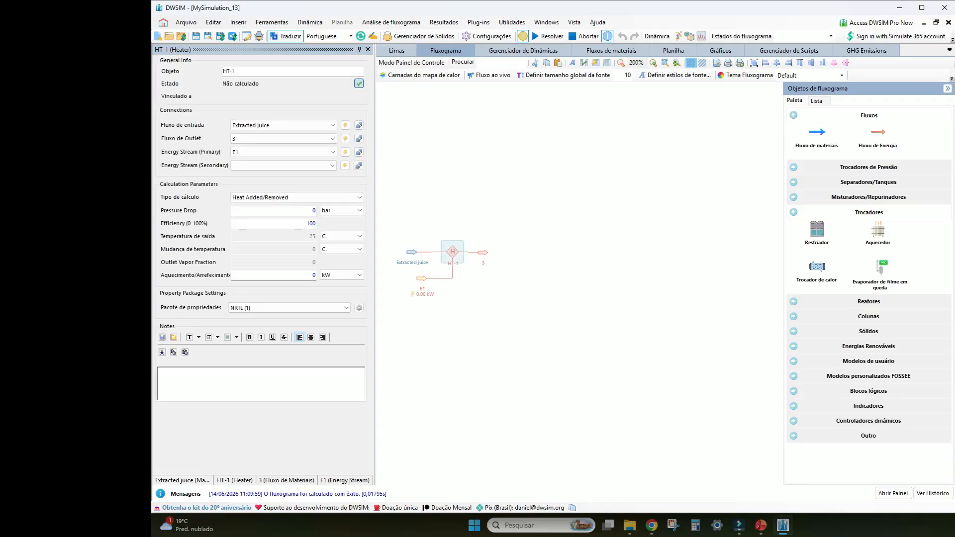
pyautogui.click(297, 197)
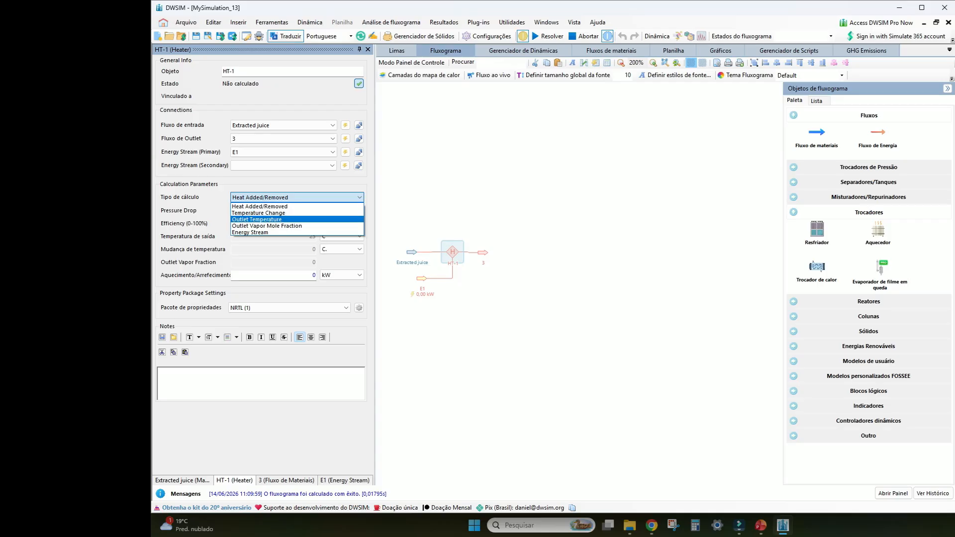
pyautogui.click(256, 219)
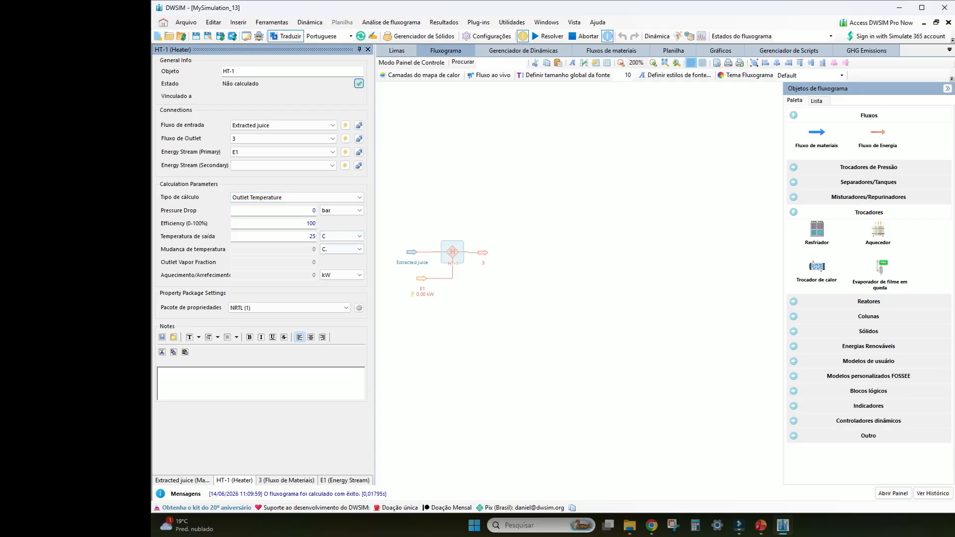
pyautogui.hotkey('alt', 'Tab')
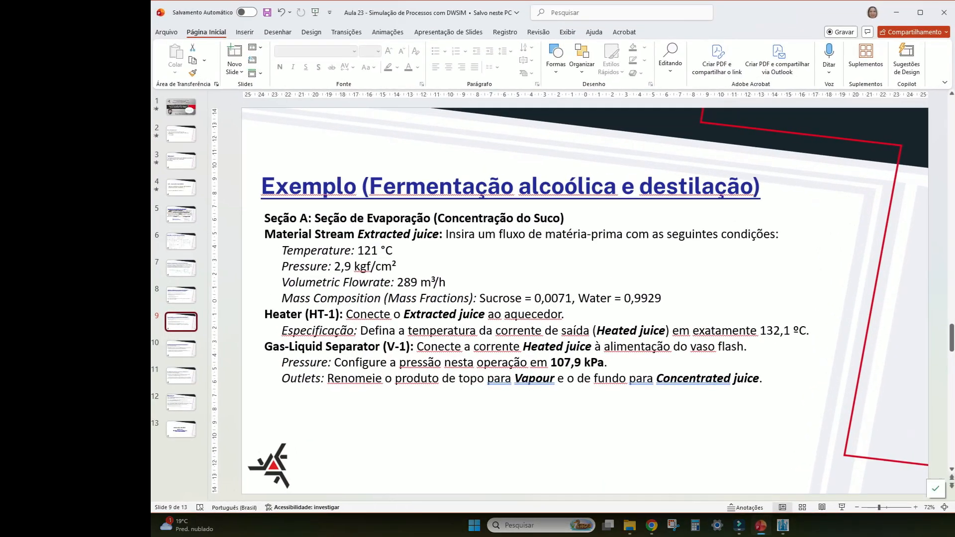
pyautogui.hotkey('alt', 'Tab')
pyautogui.doubleClick(311, 236)
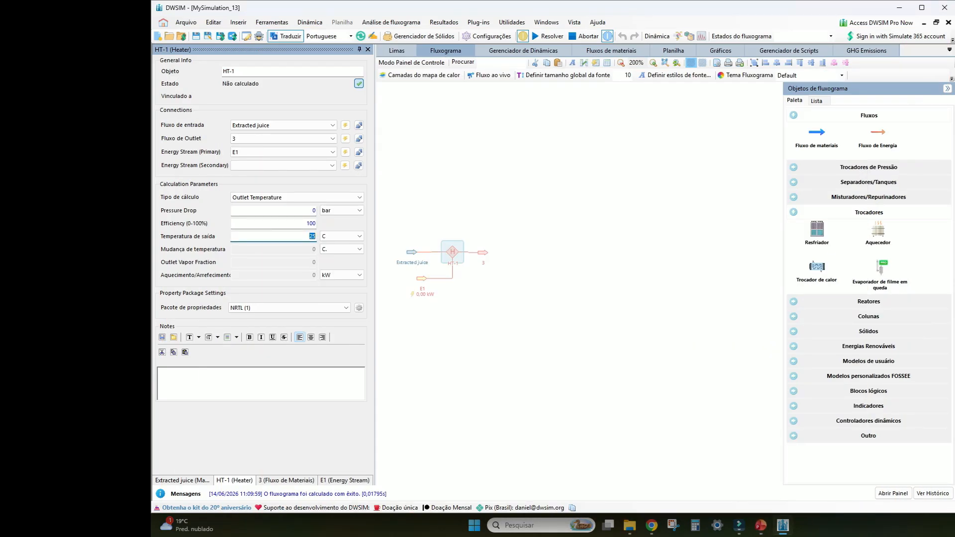
pyautogui.write('132,2')
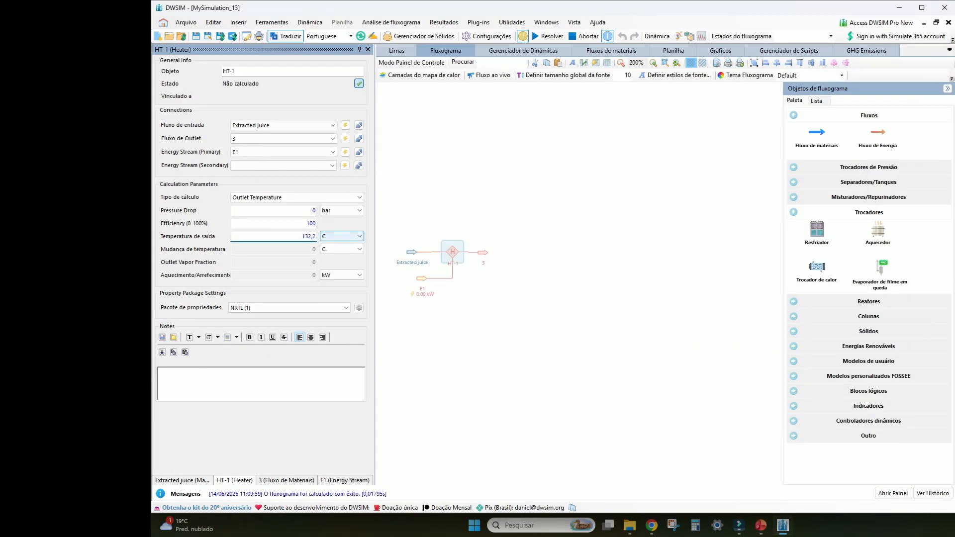
pyautogui.press('Return')
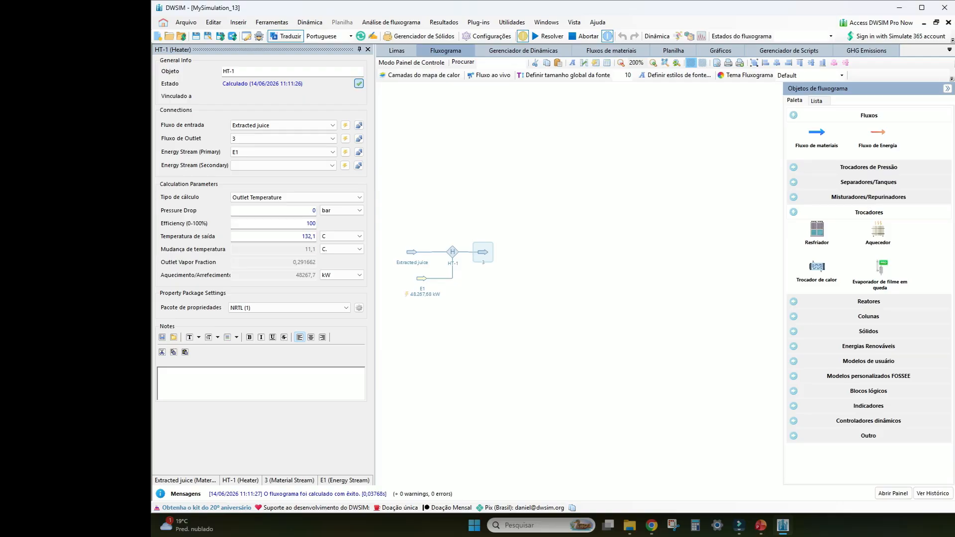
# - Rename the heater's outlet material stream to "Heated juice", as specified on the PowerPoint slide
pyautogui.click(482, 252)
pyautogui.click(761, 525)
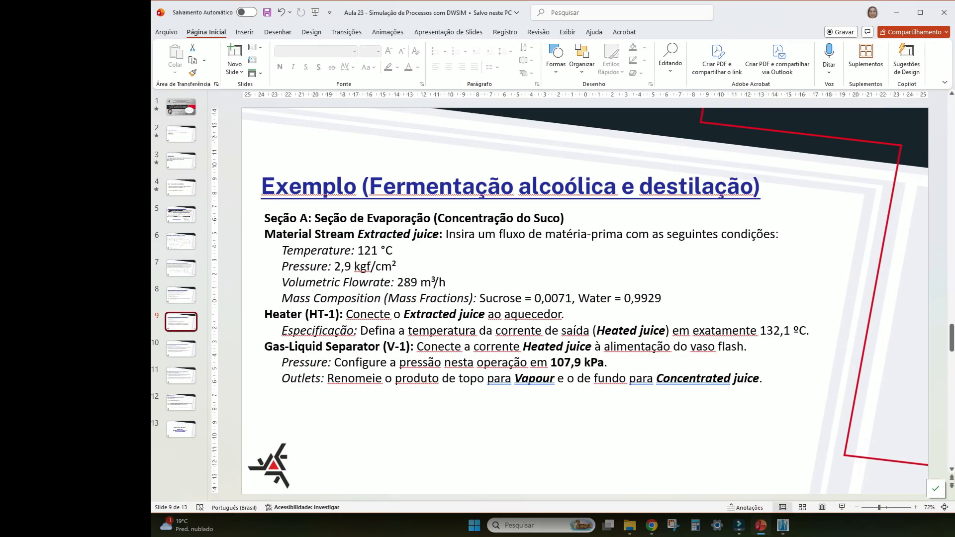
pyautogui.hotkey('alt', 'Tab')
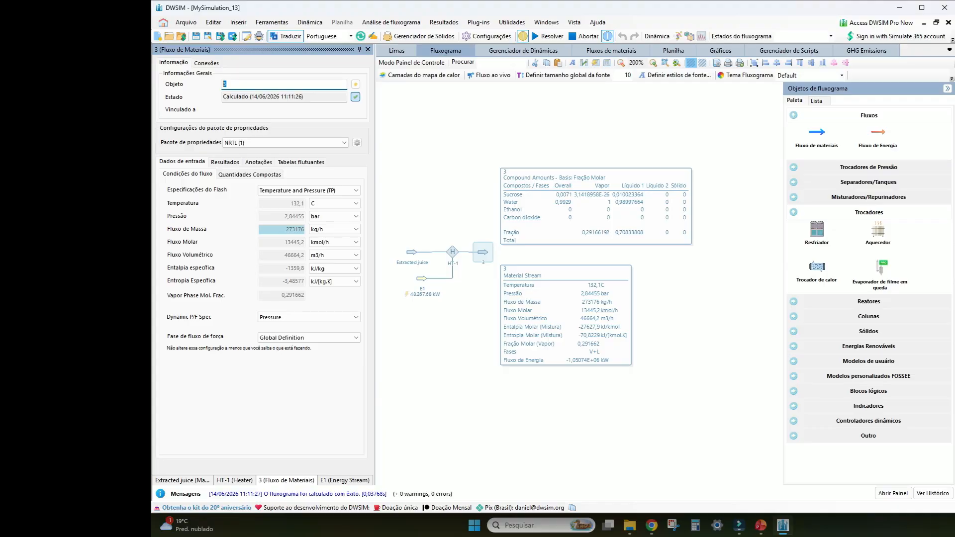
pyautogui.write('Heated j')
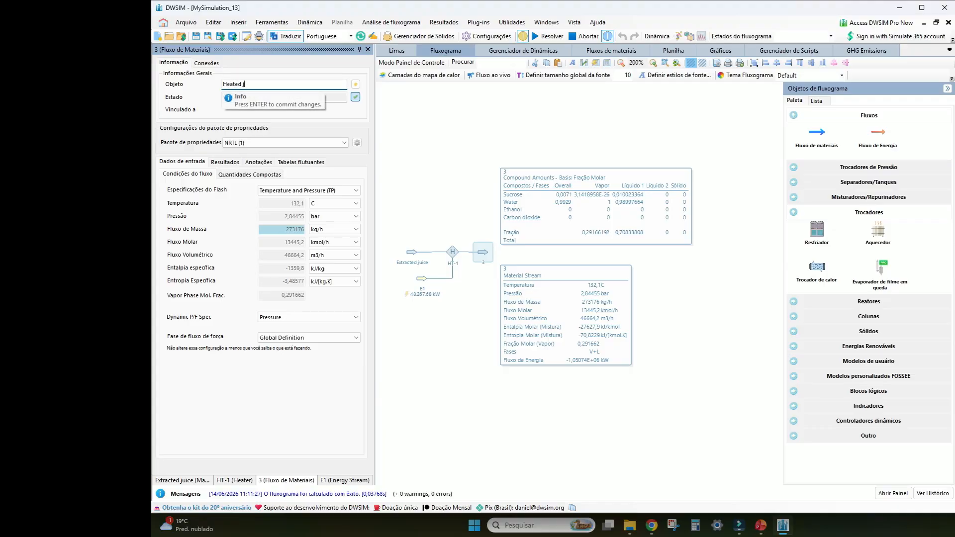
pyautogui.write('uice')
pyautogui.press('Return')
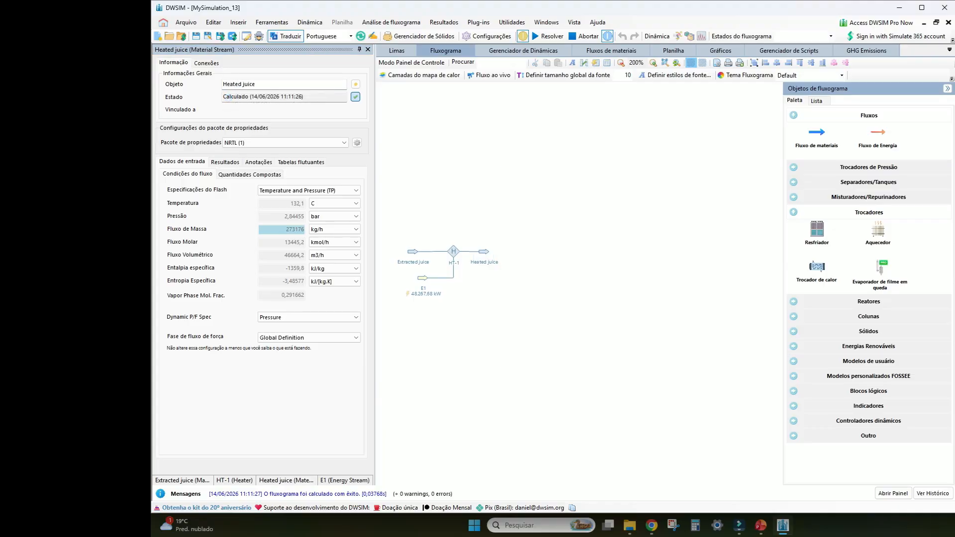
# - Check the separator specification in PowerPoint, return to DWSIM and add a gas-liquid separator fed by the Heated juice stream
pyautogui.click(760, 525)
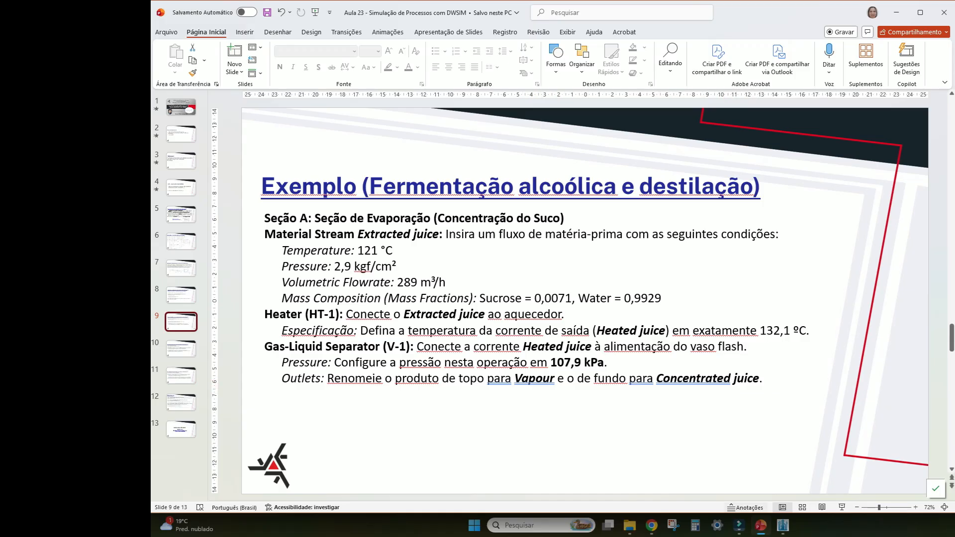
pyautogui.moveTo(761, 525)
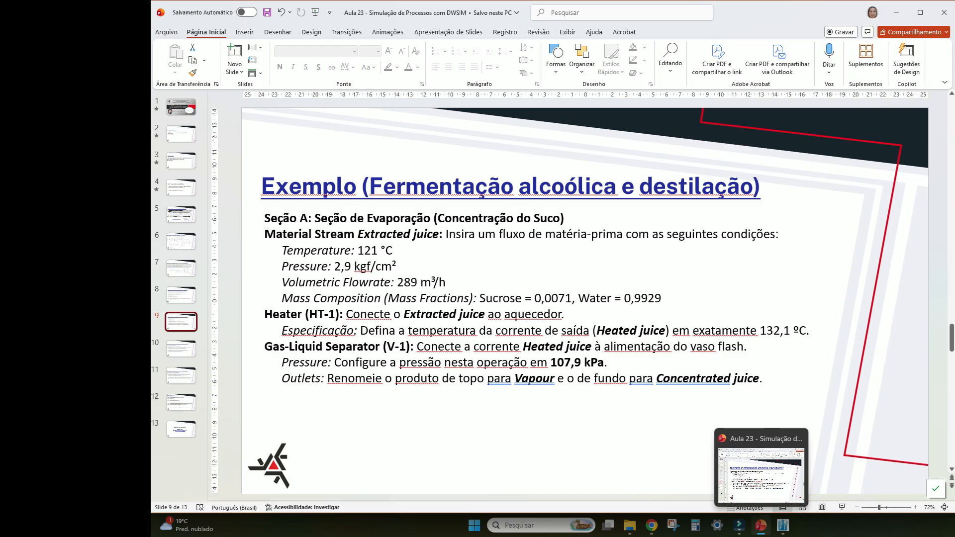
pyautogui.click(783, 525)
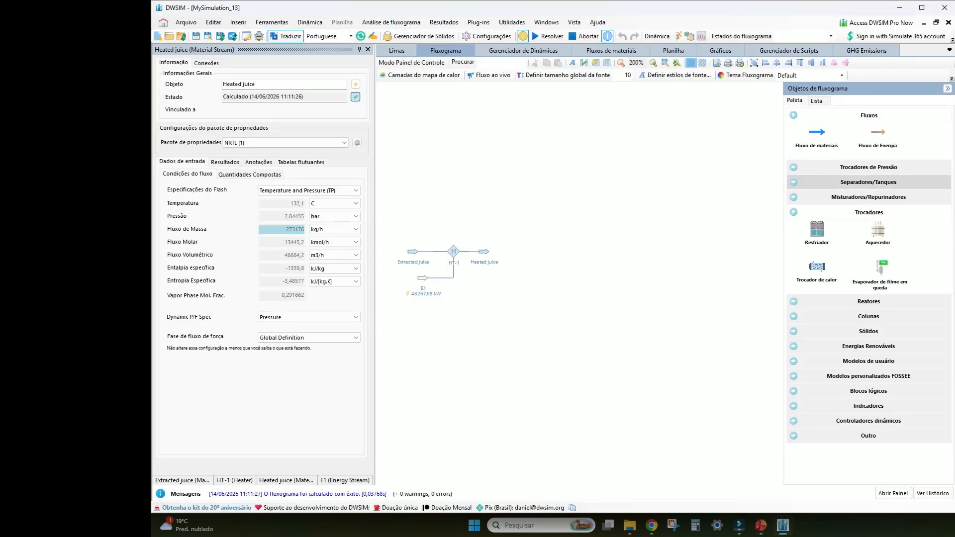
pyautogui.click(868, 182)
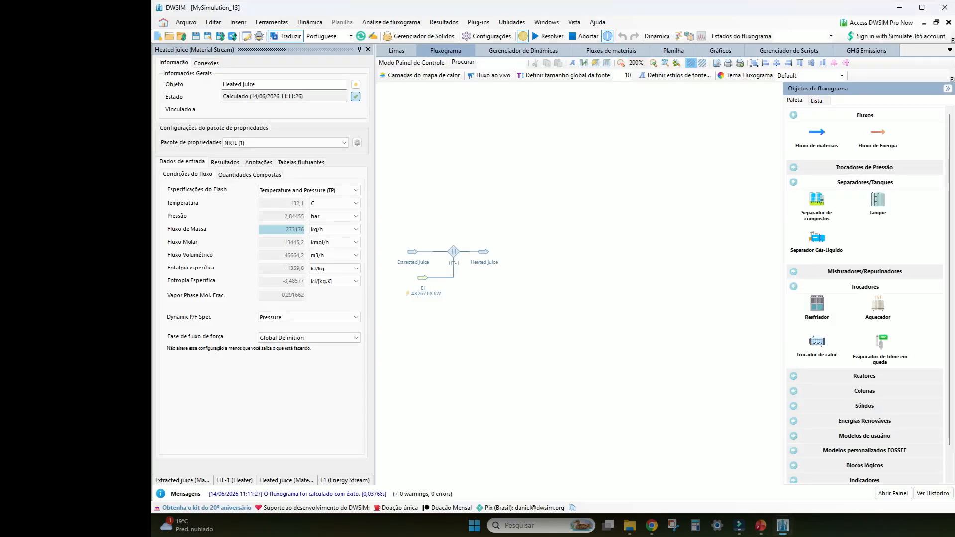
pyautogui.moveTo(816, 237); pyautogui.dragTo(528, 259)
# - Move the separator's upper outlet stream slightly closer to the vessel and rename it "Vapour"
pyautogui.moveTo(578, 227); pyautogui.dragTo(560, 225)
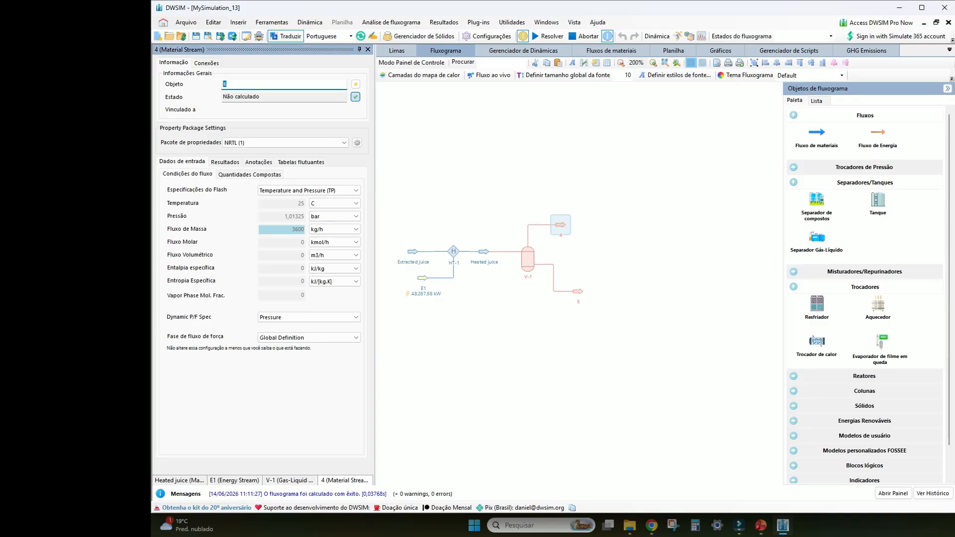
pyautogui.write('Vapour')
pyautogui.press('Return')
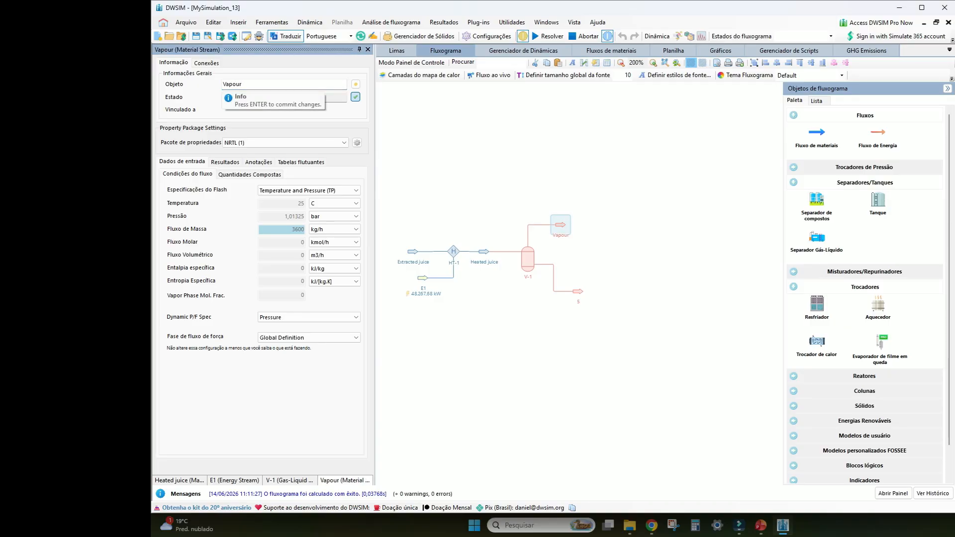
# - Rename the separator's lower outlet stream to "Concentrated juice"
pyautogui.click(578, 292)
pyautogui.doubleClick(225, 84)
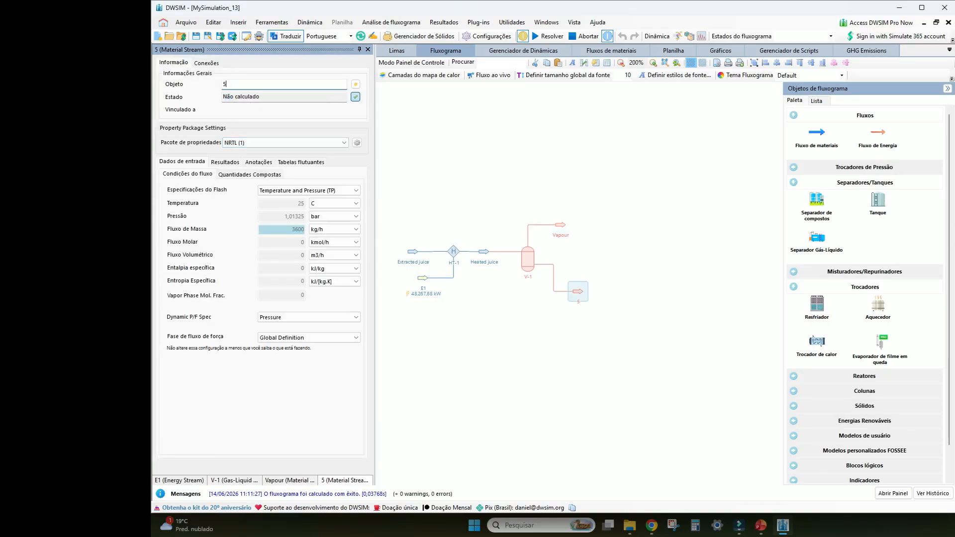
pyautogui.write('Concentra')
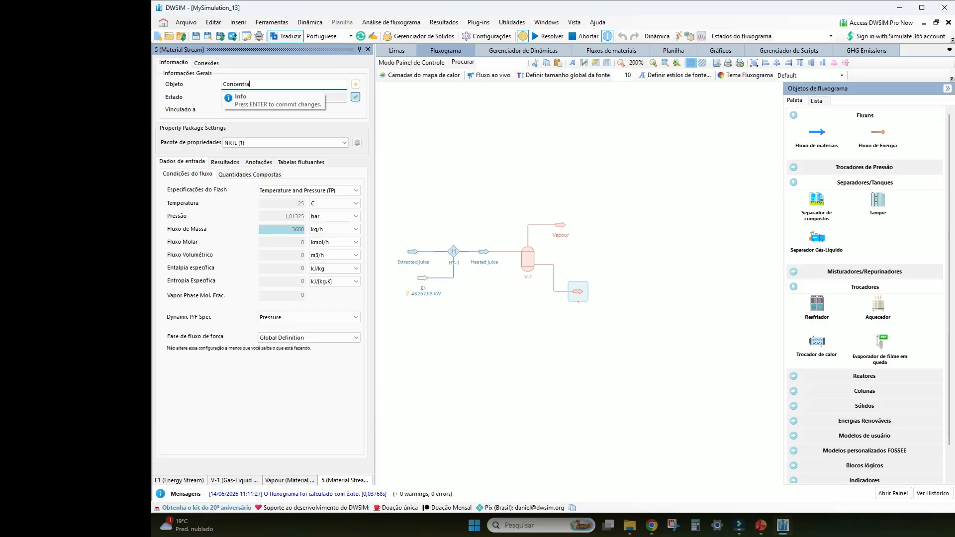
pyautogui.write('ted juice')
pyautogui.press('Return')
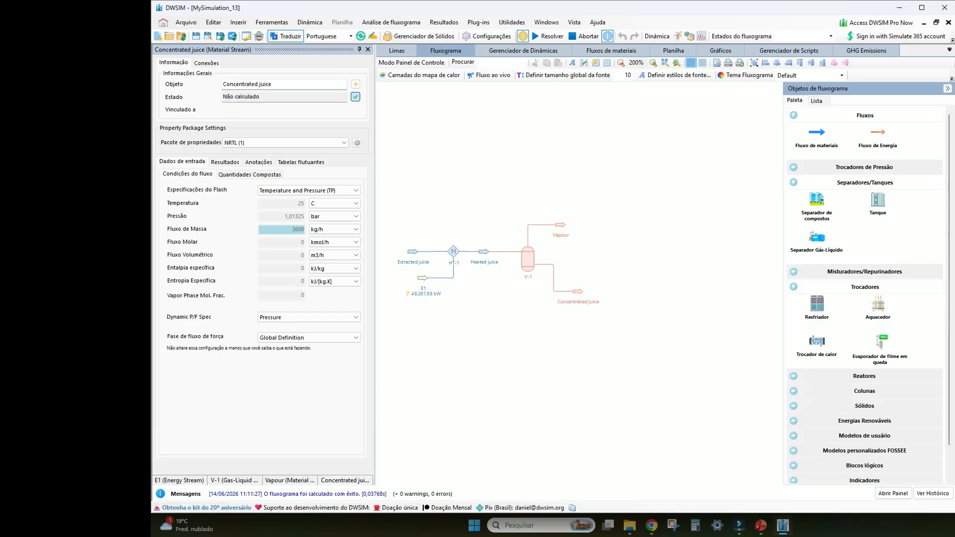
# - Enter 107.9 kPa as the override separation pressure of separator V-1, following the slide's specification
pyautogui.click(527, 259)
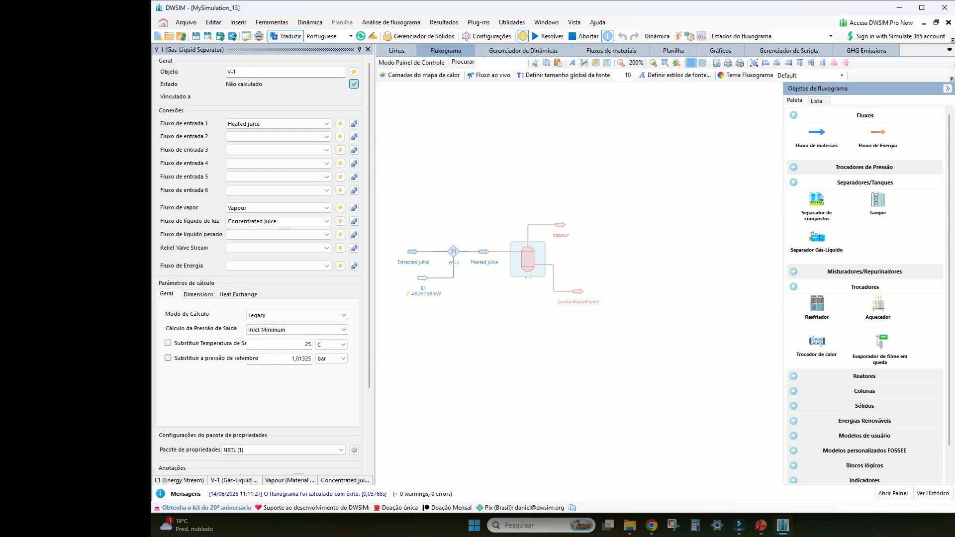
pyautogui.click(760, 525)
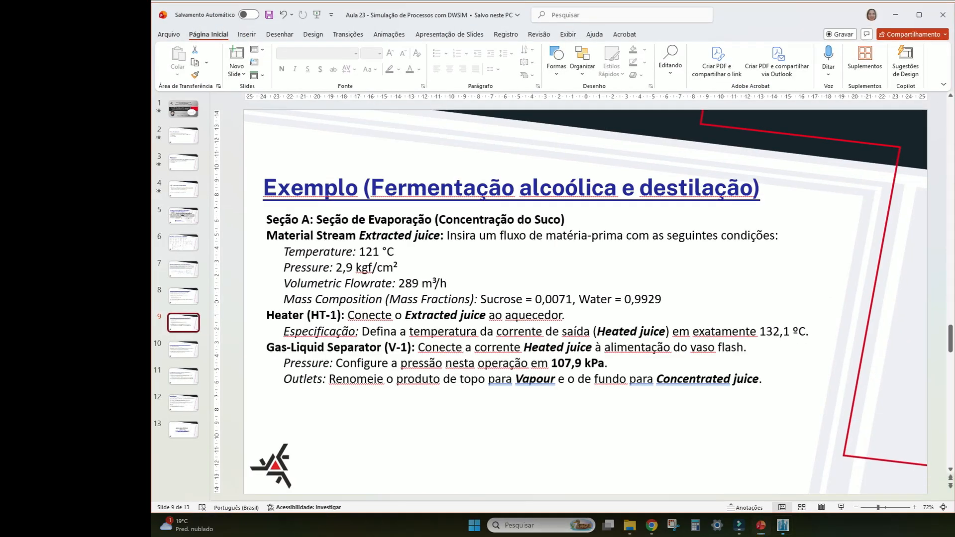
pyautogui.click(761, 526)
pyautogui.doubleClick(302, 359)
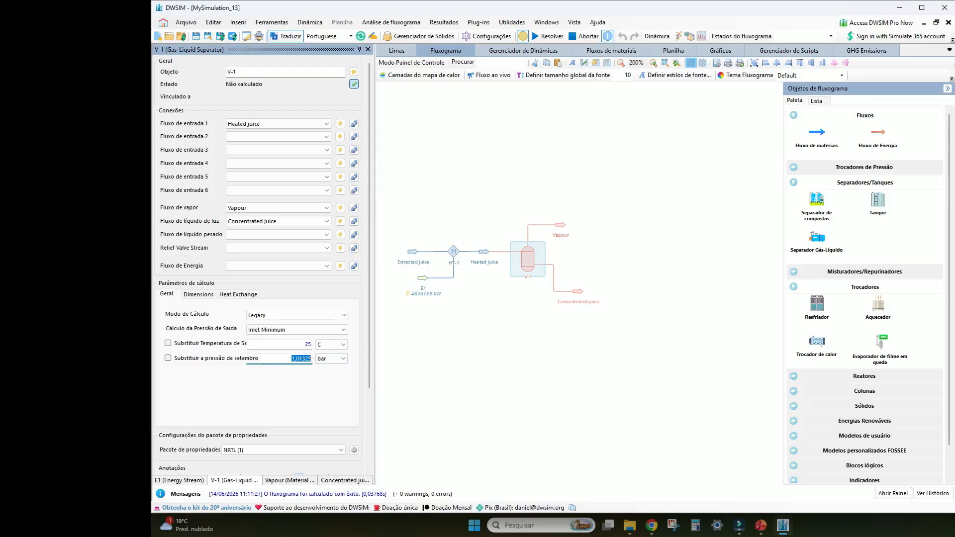
pyautogui.write('107,9')
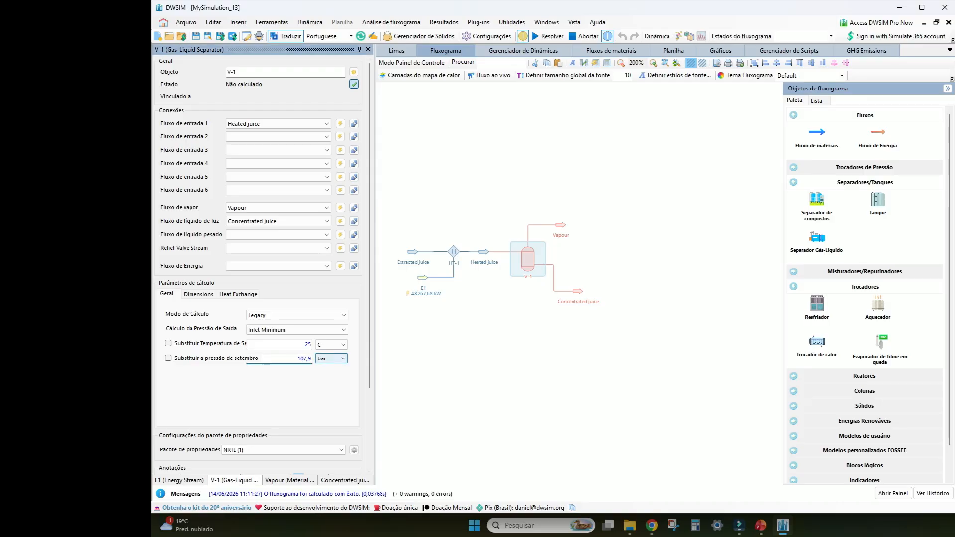
pyautogui.click(330, 358)
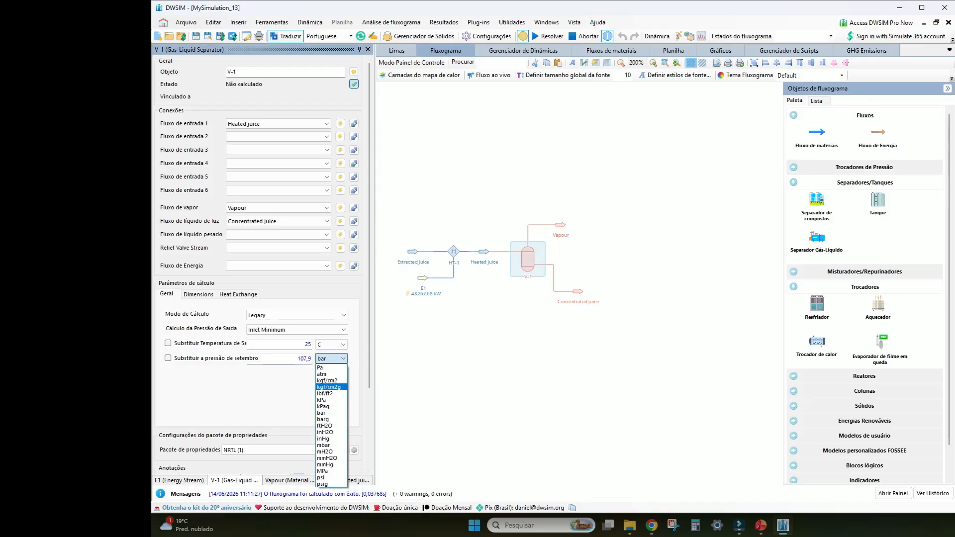
pyautogui.click(322, 400)
# - Enter 132.1 °C as the override separation temperature of separator V-1
pyautogui.doubleClick(307, 344)
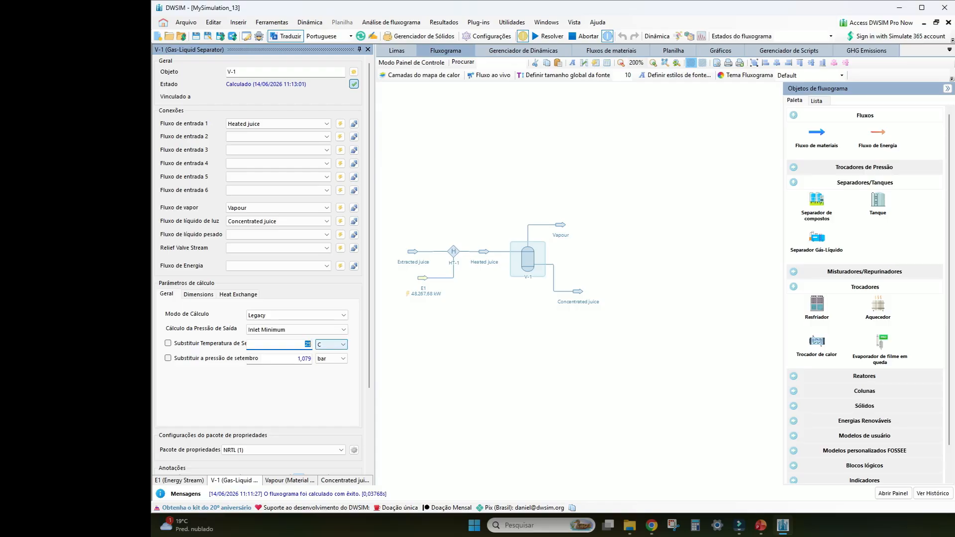
pyautogui.write('132,1')
pyautogui.press('Return')
# - Solve the flowsheet and inspect the results of the Vapour and Concentrated juice streams
pyautogui.moveTo(560, 225)
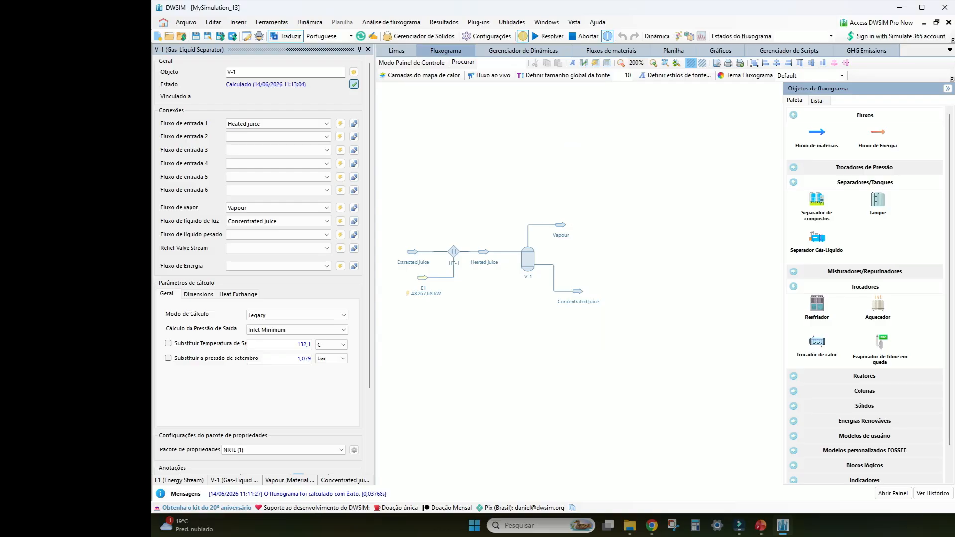
pyautogui.click(548, 36)
pyautogui.moveTo(560, 226)
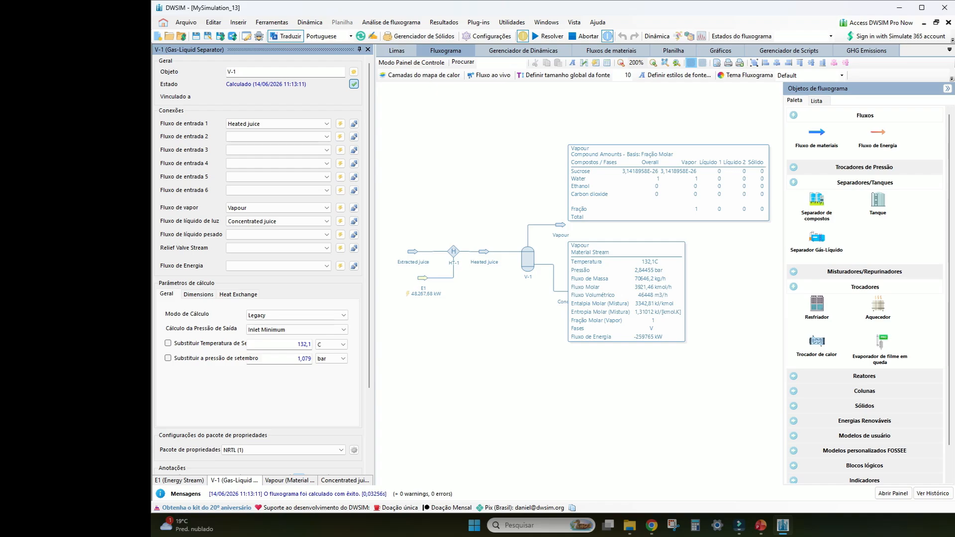
pyautogui.moveTo(578, 292)
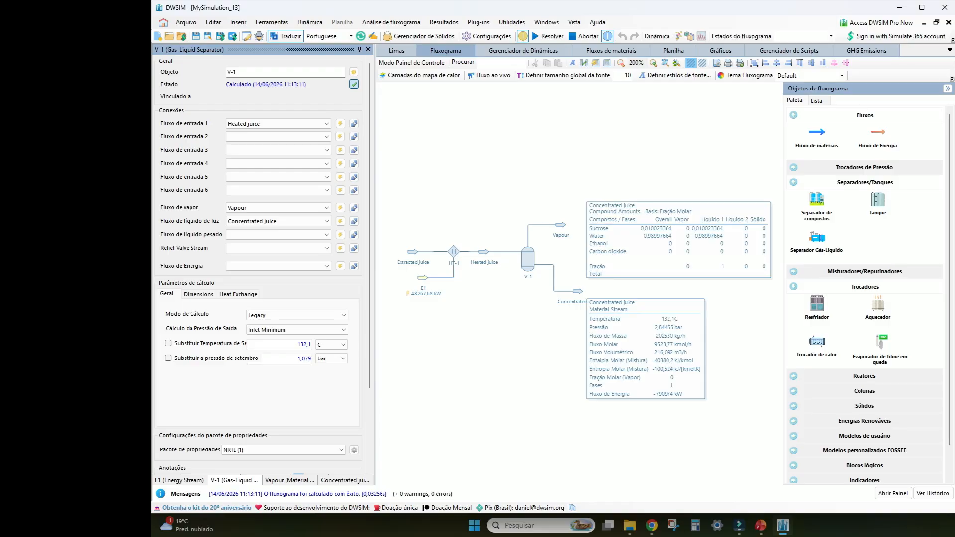
# - Consult slide 10 in PowerPoint for the Section B cooling and fermentation specifications, then return to the DWSIM flowsheet
pyautogui.moveTo(497, 349); pyautogui.dragTo(481, 357)
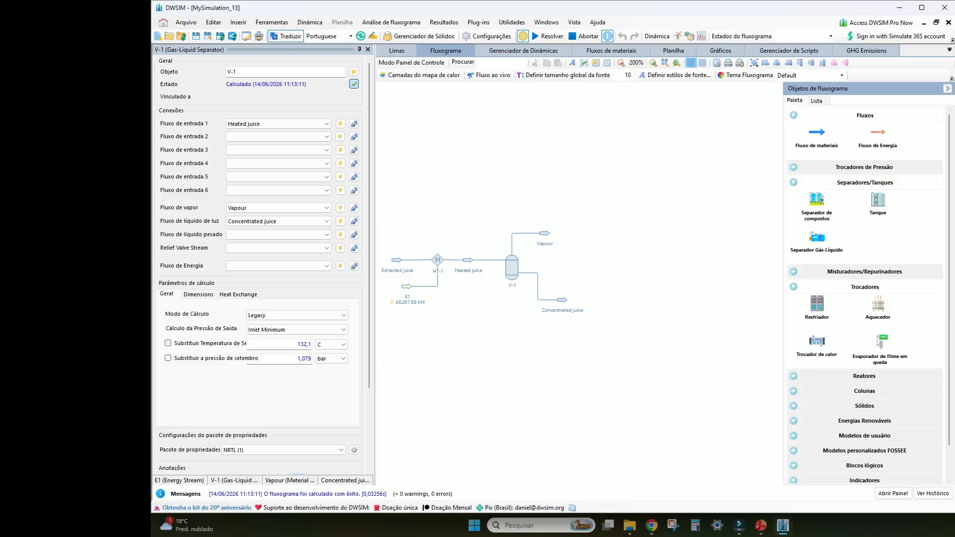
pyautogui.hotkey('alt', 'Tab')
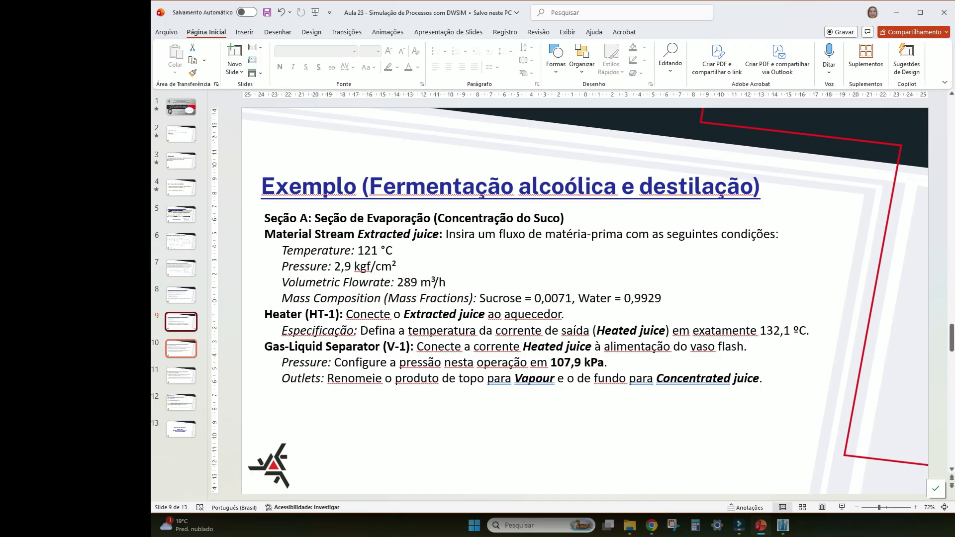
pyautogui.click(181, 349)
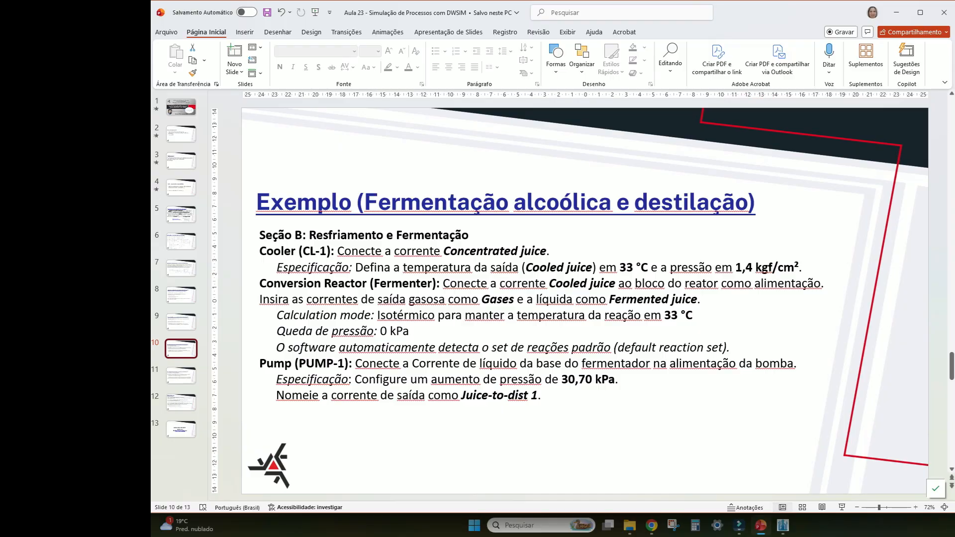
pyautogui.click(782, 525)
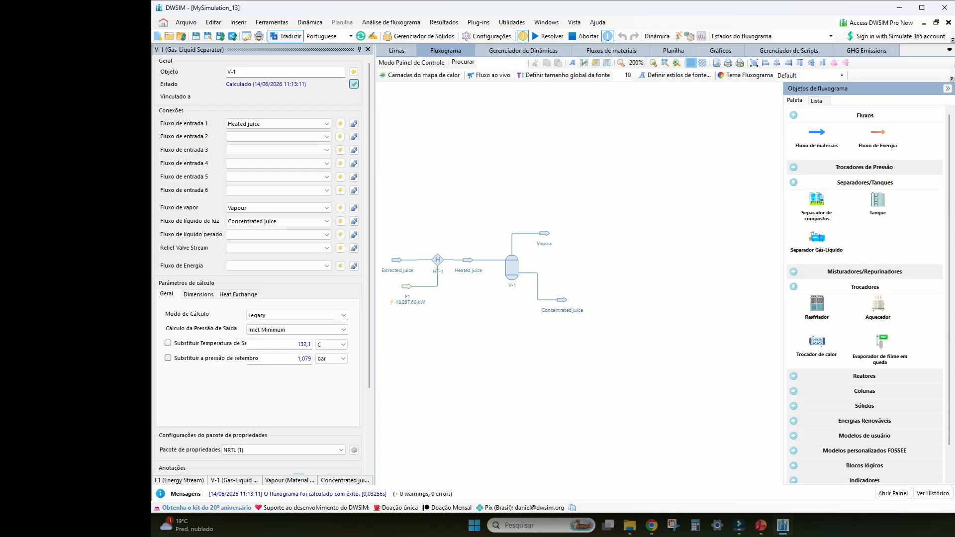
# - Add a cooler fed by the Concentrated juice stream and specify an outlet temperature of 33 °C
pyautogui.moveTo(817, 303); pyautogui.dragTo(602, 300)
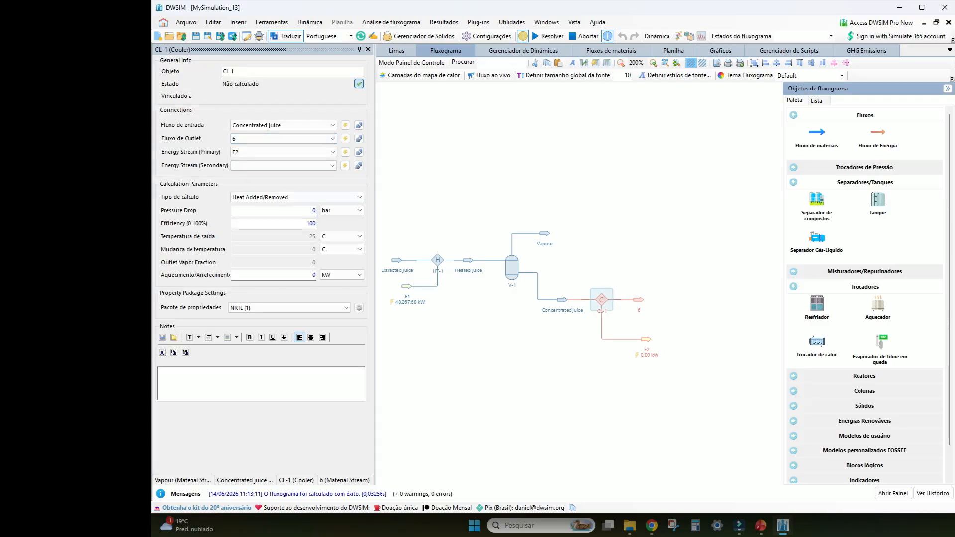
pyautogui.click(297, 197)
pyautogui.click(266, 219)
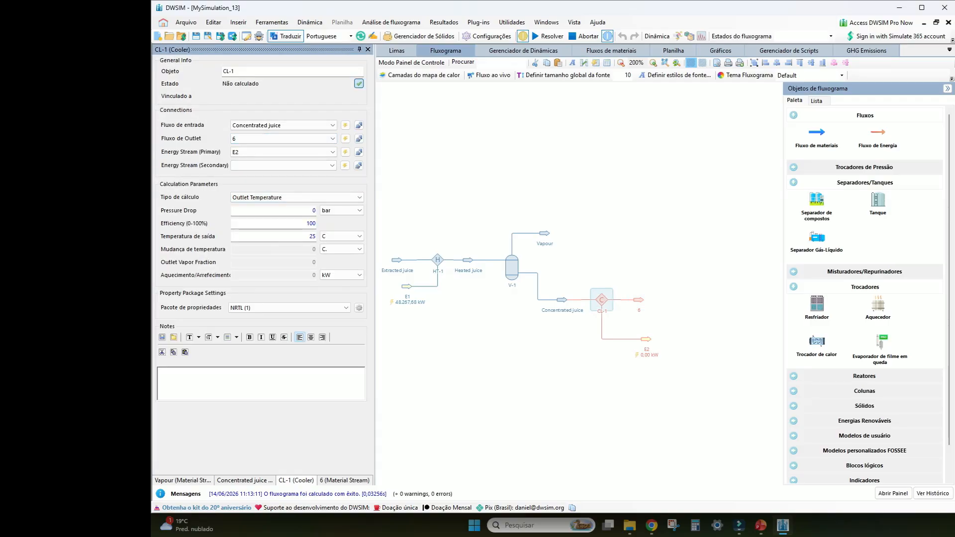
pyautogui.moveTo(304, 236); pyautogui.dragTo(326, 236)
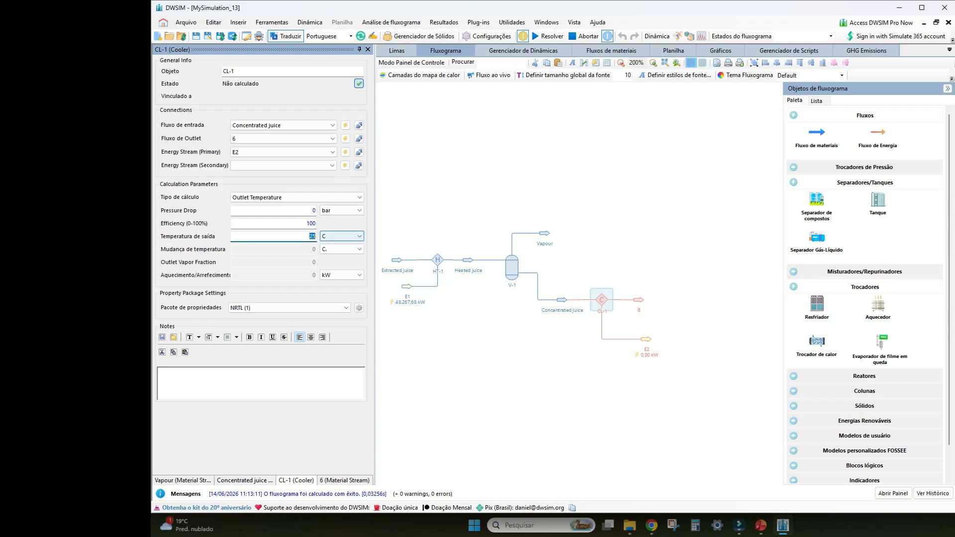
pyautogui.write('33')
pyautogui.press('Return')
pyautogui.click(498, 343)
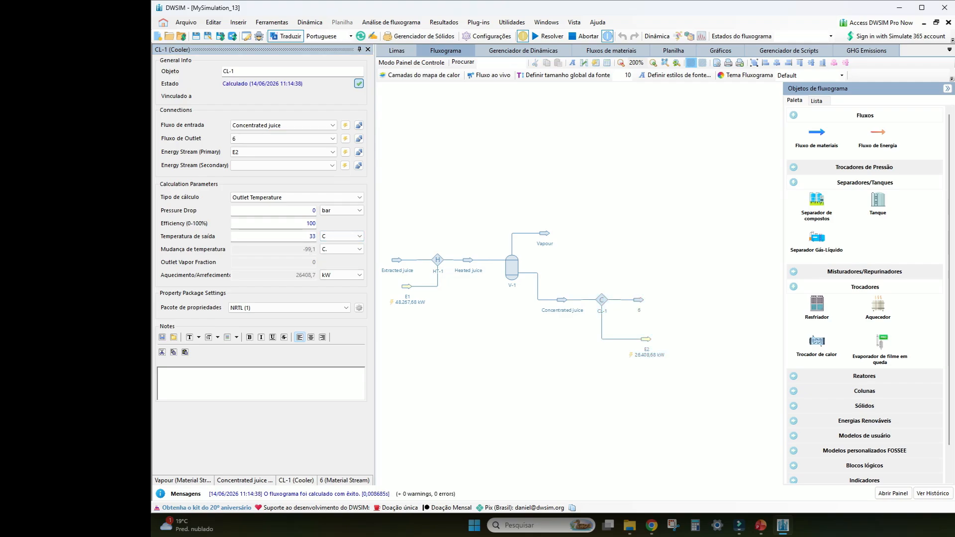
# - Consult the slide's cooler pressure specification in PowerPoint, then return to DWSIM and set cooler CL-1's pressure drop to 1.47257 bar
pyautogui.doubleClick(313, 210)
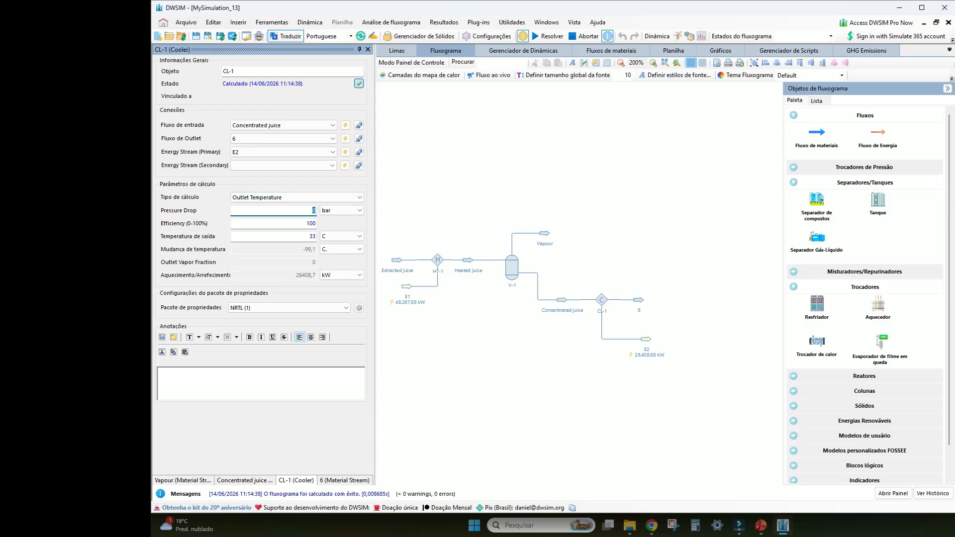
pyautogui.moveTo(314, 274)
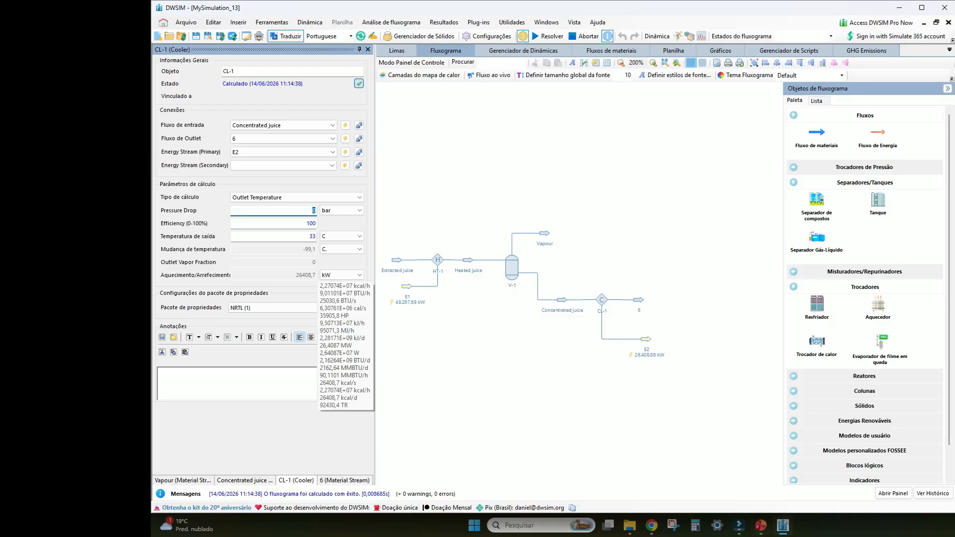
pyautogui.hotkey('alt', 'Tab')
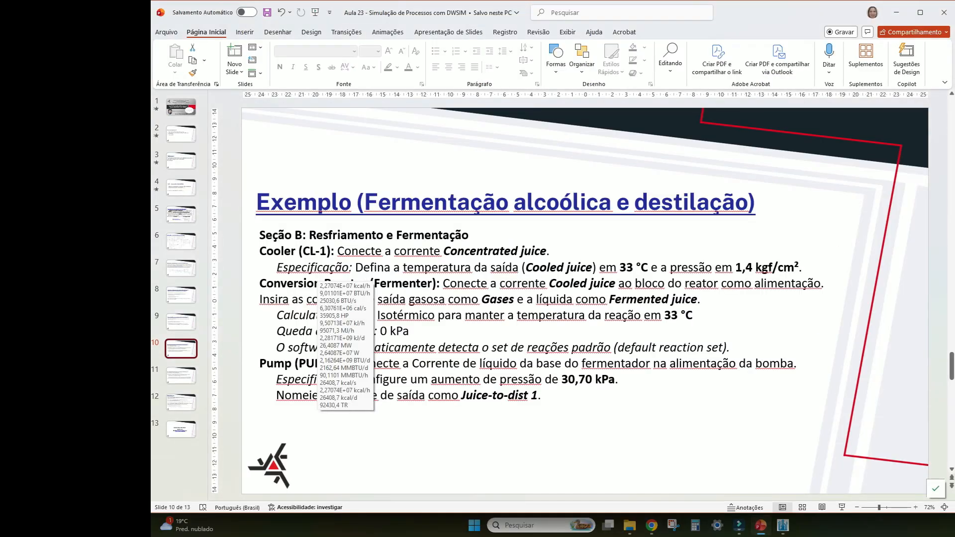
pyautogui.hotkey('alt', 'Tab')
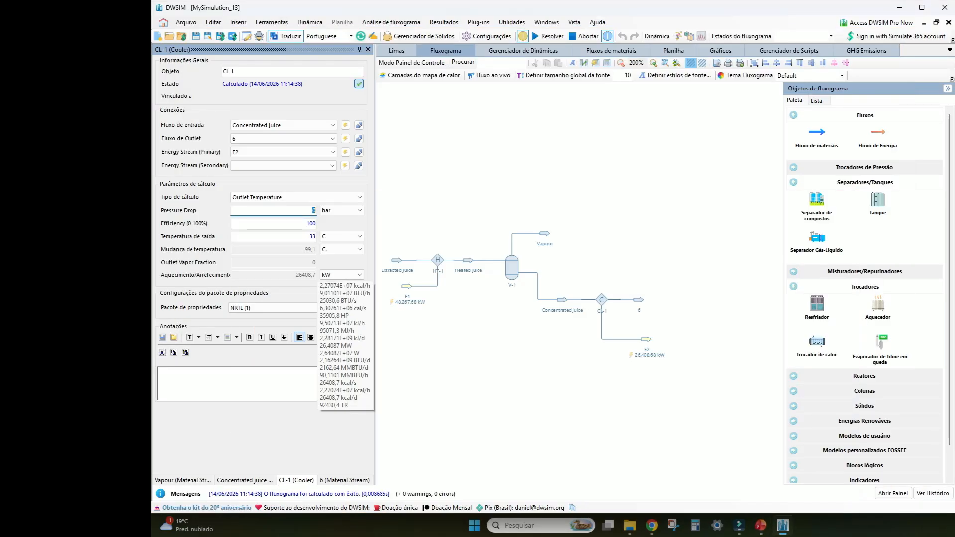
pyautogui.moveTo(562, 300)
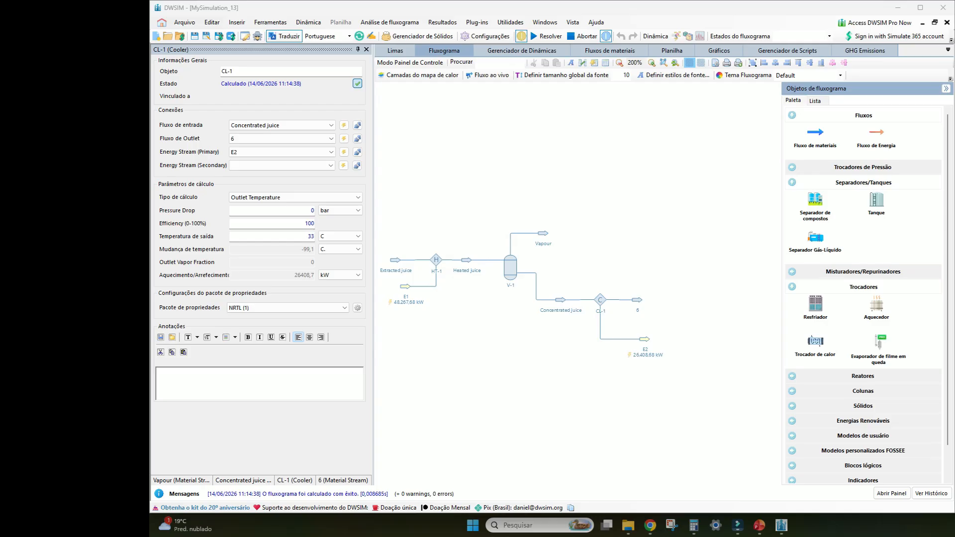
pyautogui.click(313, 211)
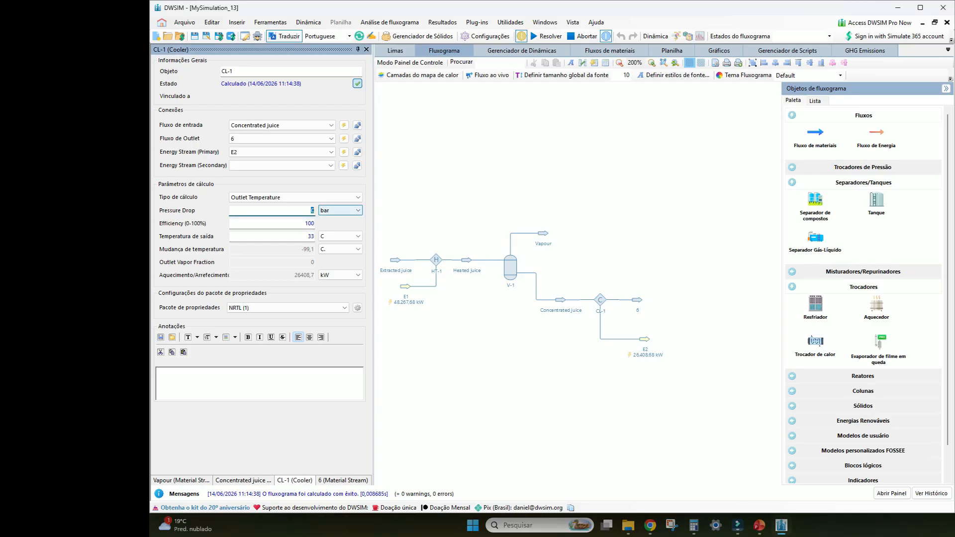
pyautogui.write('1,47257')
pyautogui.press('Return')
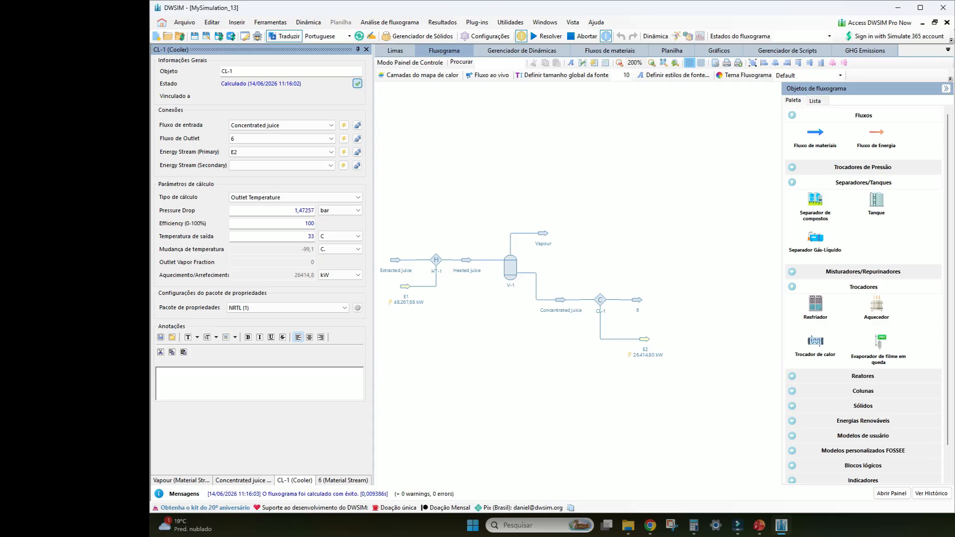
# - Check the slide for the cooler outlet's name, then return to DWSIM and rename CL-1's outlet stream as Cooled juice
pyautogui.hotkey('alt', 'Tab')
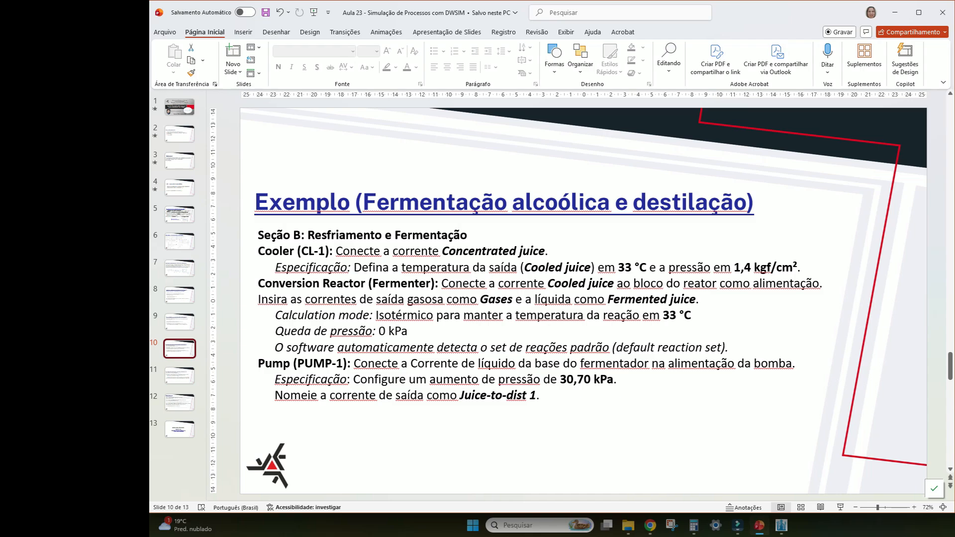
pyautogui.hotkey('alt', 'Tab')
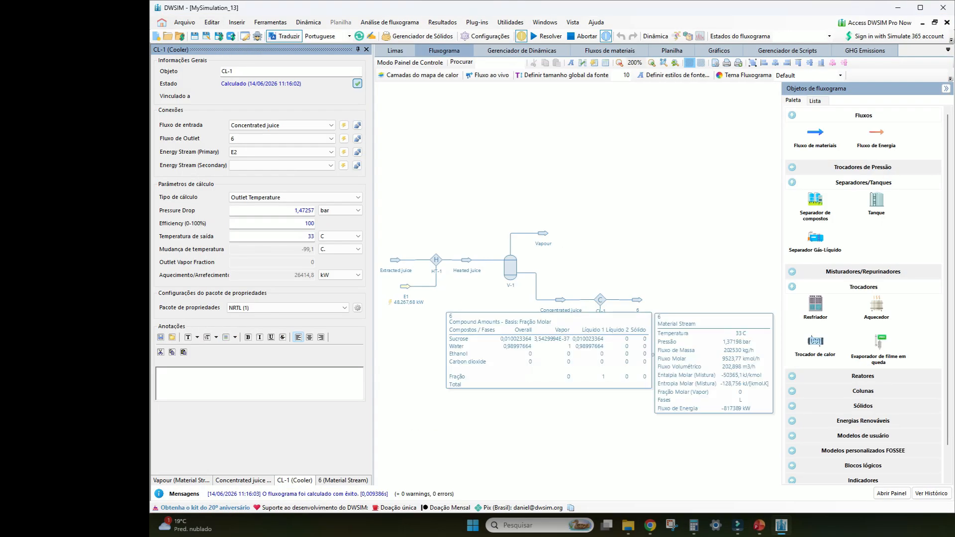
pyautogui.click(637, 300)
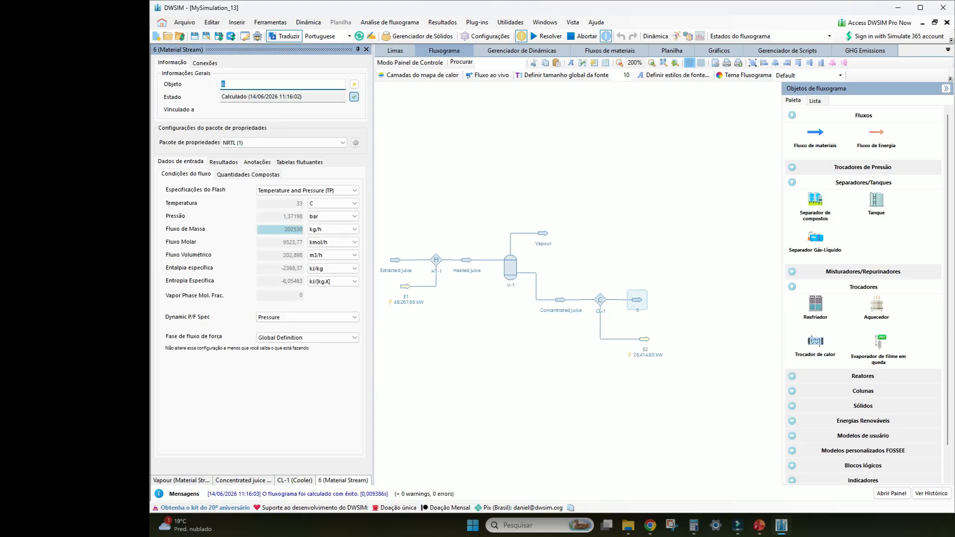
pyautogui.write('Cooled j')
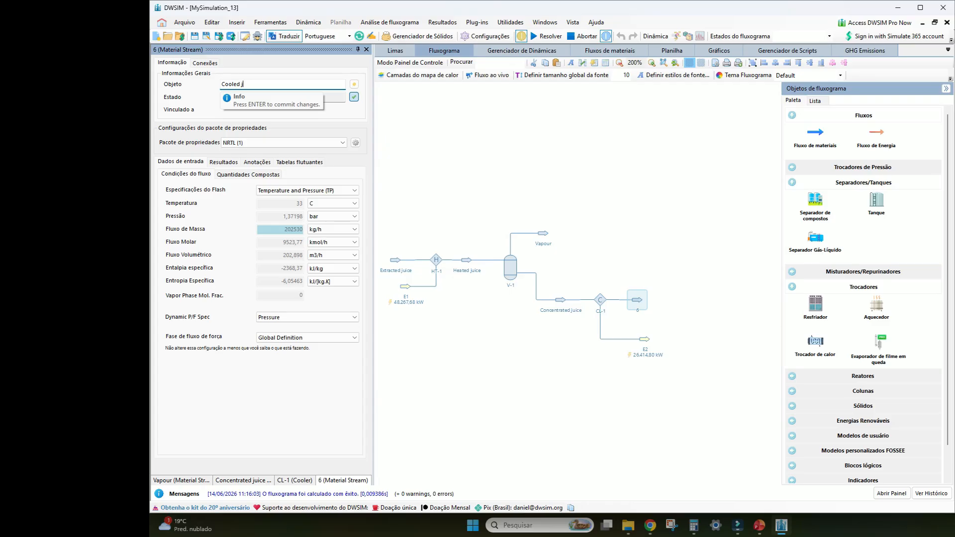
pyautogui.write('uice')
pyautogui.press('Return')
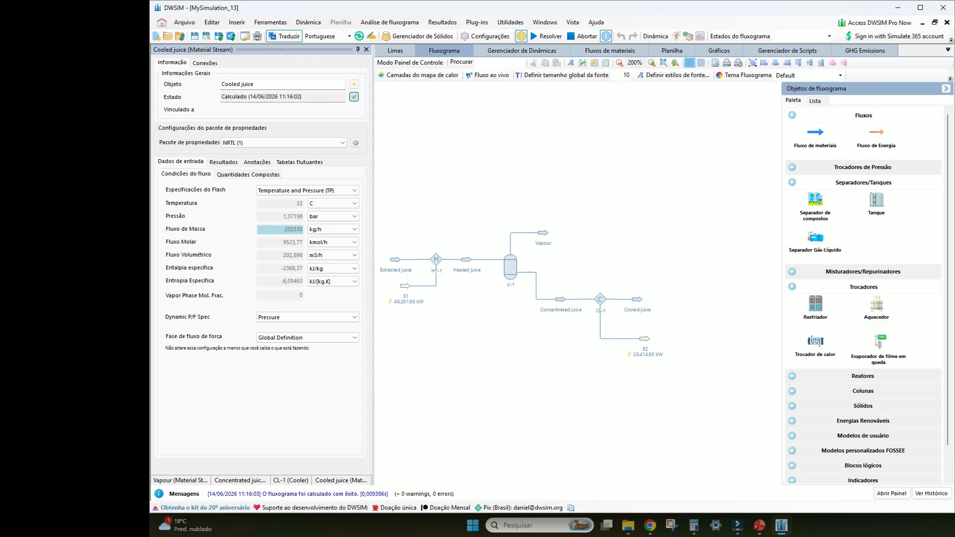
# - Add a conversion reactor to the flowsheet, fed by the Cooled juice stream
pyautogui.hscroll(6, 576, 278)
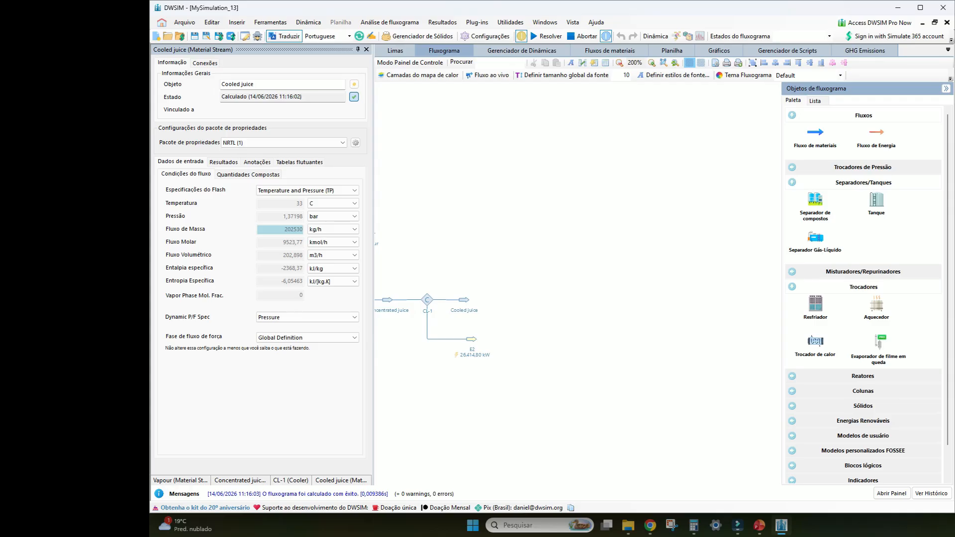
pyautogui.click(863, 286)
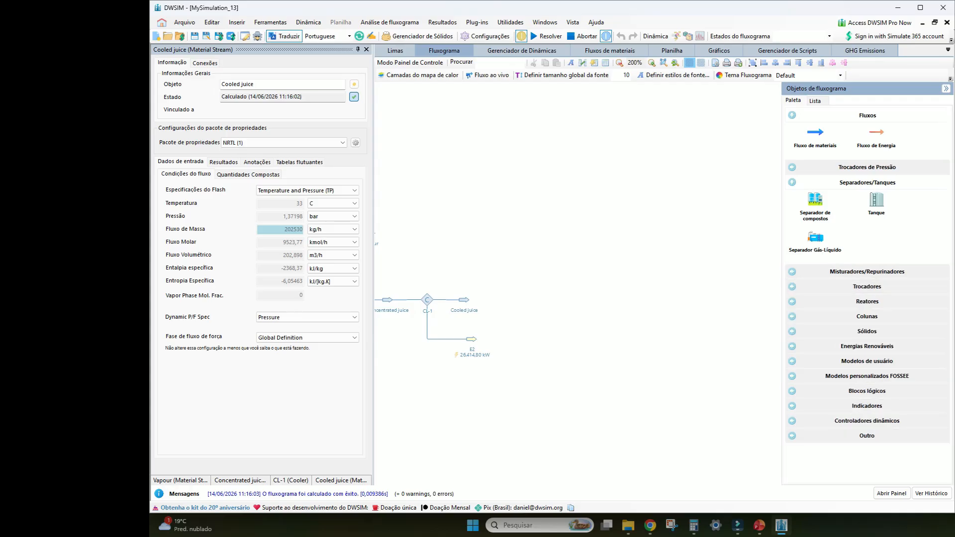
pyautogui.click(867, 182)
pyautogui.click(866, 115)
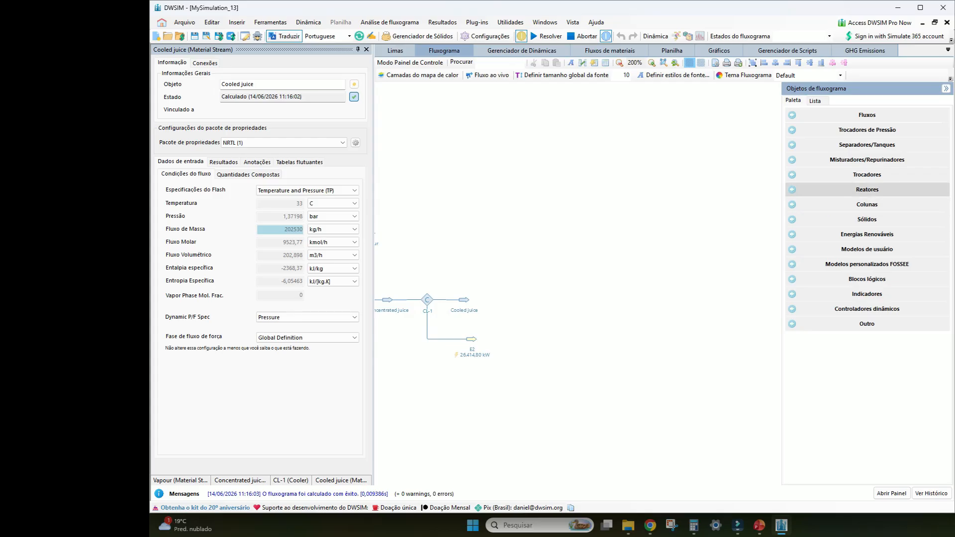
pyautogui.click(866, 189)
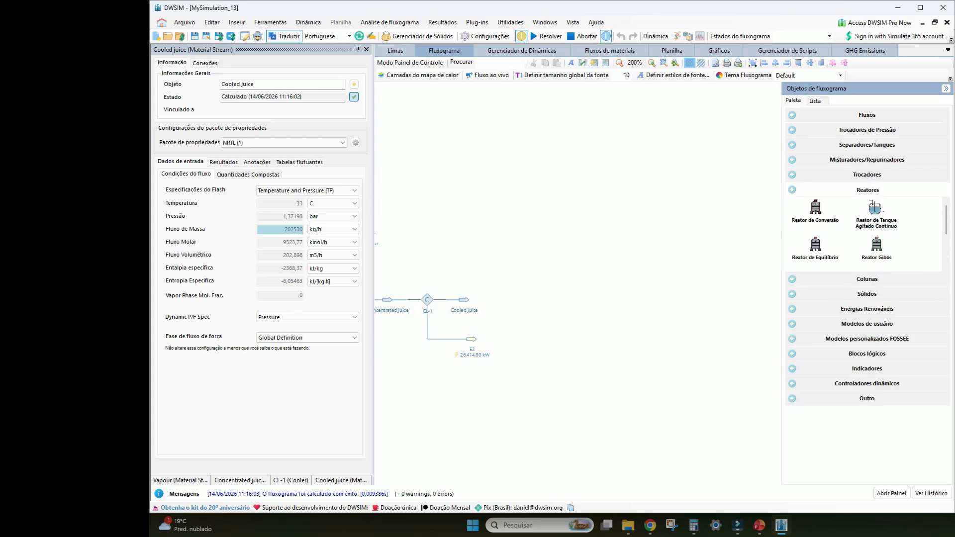
pyautogui.moveTo(815, 207); pyautogui.dragTo(521, 300)
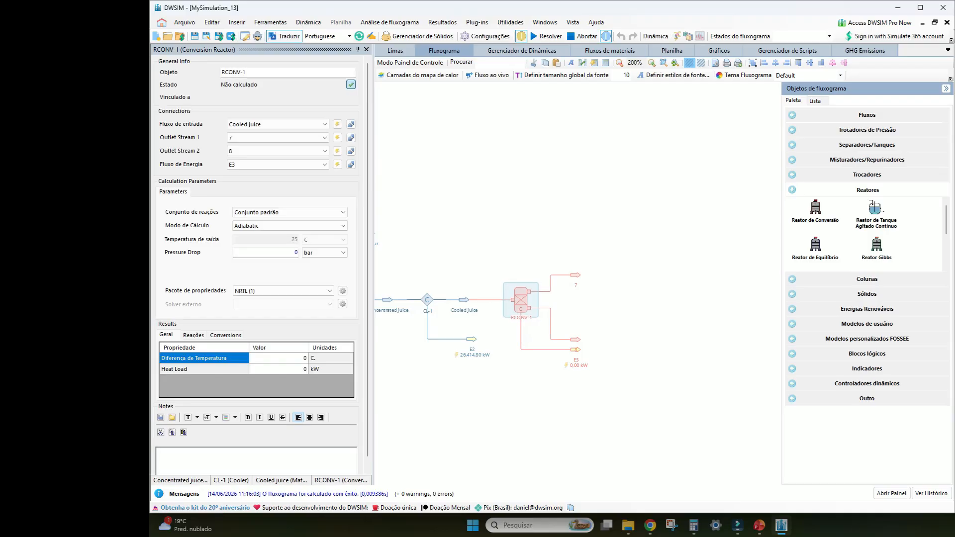
# - Move the conversion reactor's upper outlet stream closer to the reactor and rename it as Gases
pyautogui.moveTo(575, 275); pyautogui.dragTo(562, 270)
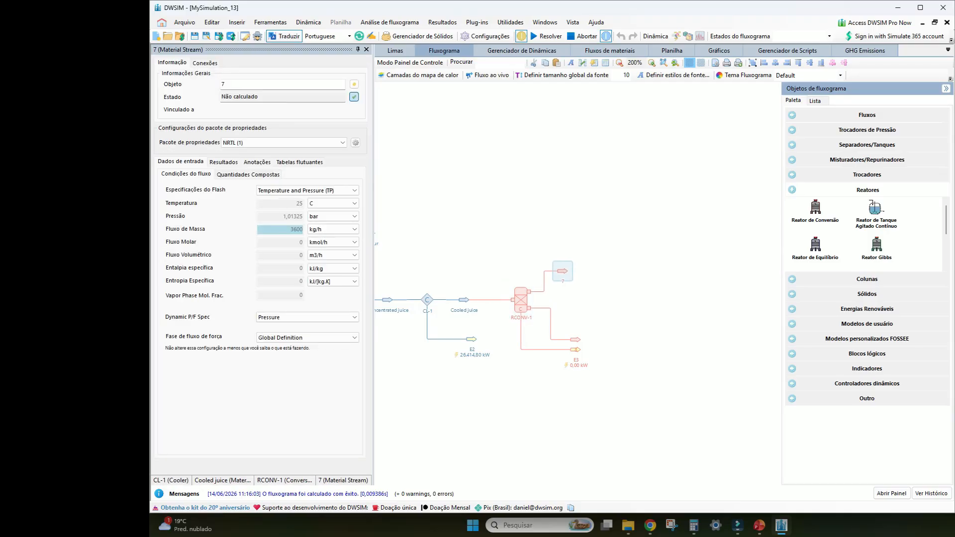
pyautogui.doubleClick(223, 84)
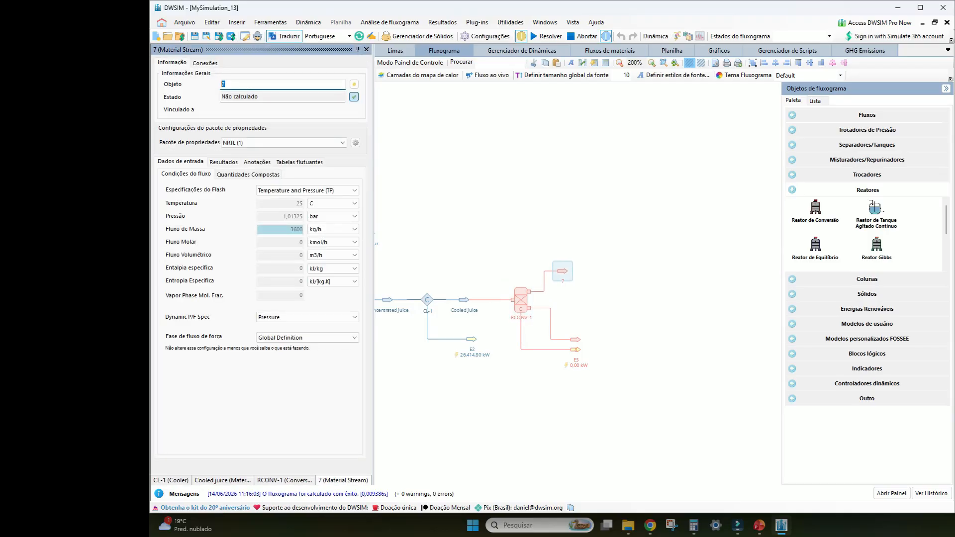
pyautogui.write('Gsa')
pyautogui.press('BackSpace')
pyautogui.press('BackSpace')
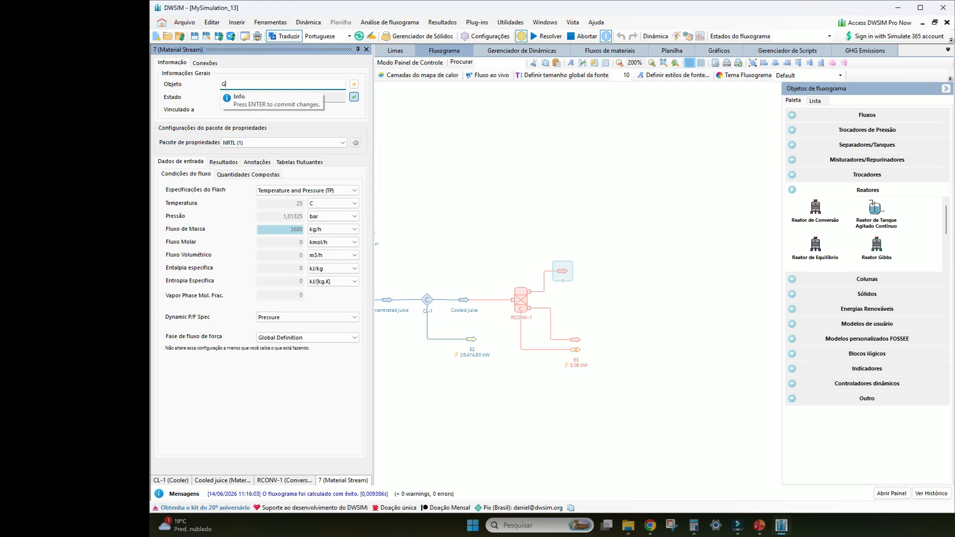
pyautogui.write('ases')
pyautogui.press('Return')
pyautogui.click(621, 303)
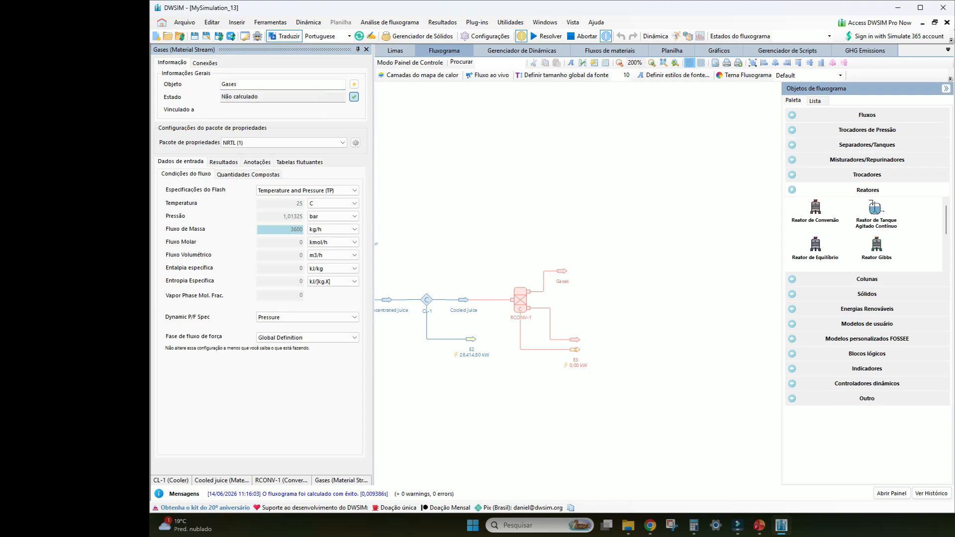
# - Reposition the reactor's energy and liquid outlet streams and rename the liquid outlet as Fermented juice
pyautogui.moveTo(575, 349); pyautogui.dragTo(564, 307)
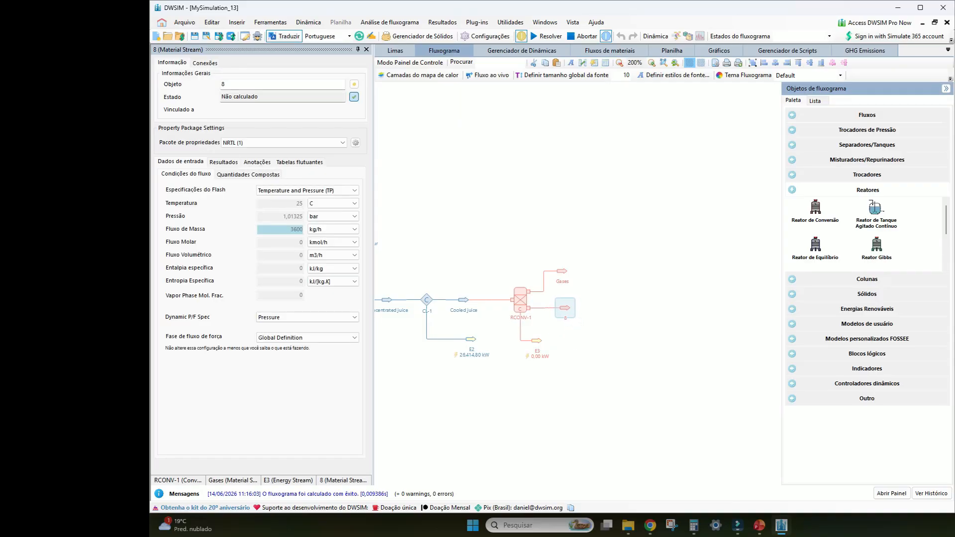
pyautogui.write('Fermented juice')
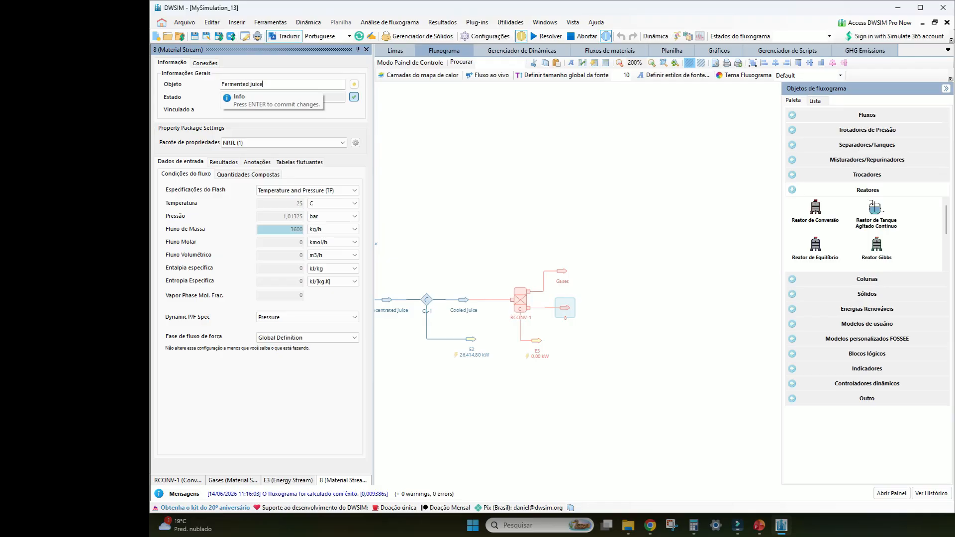
pyautogui.press('Return')
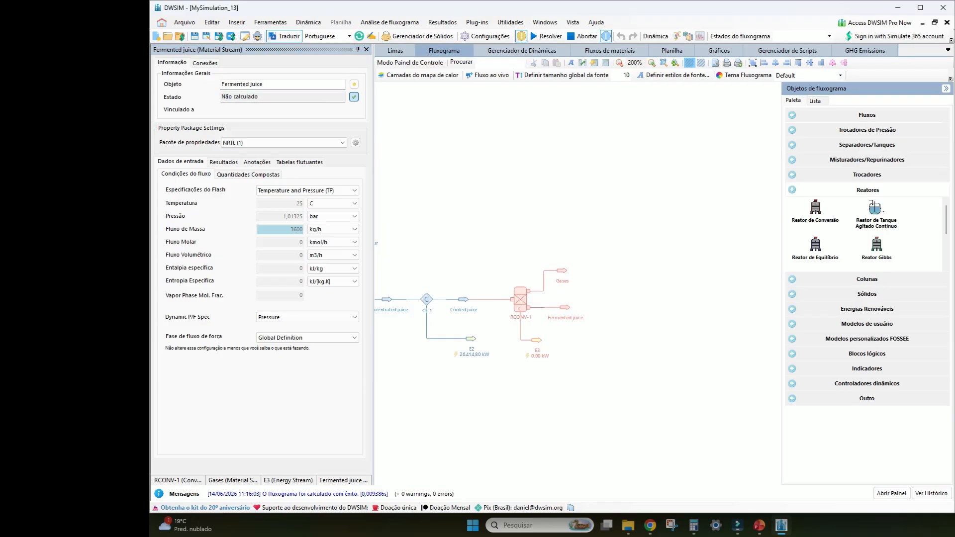
# - Consult the fermenter specifications in PowerPoint, then return to DWSIM and set reactor RCONV-1's calculation mode to Isothermic
pyautogui.click(520, 299)
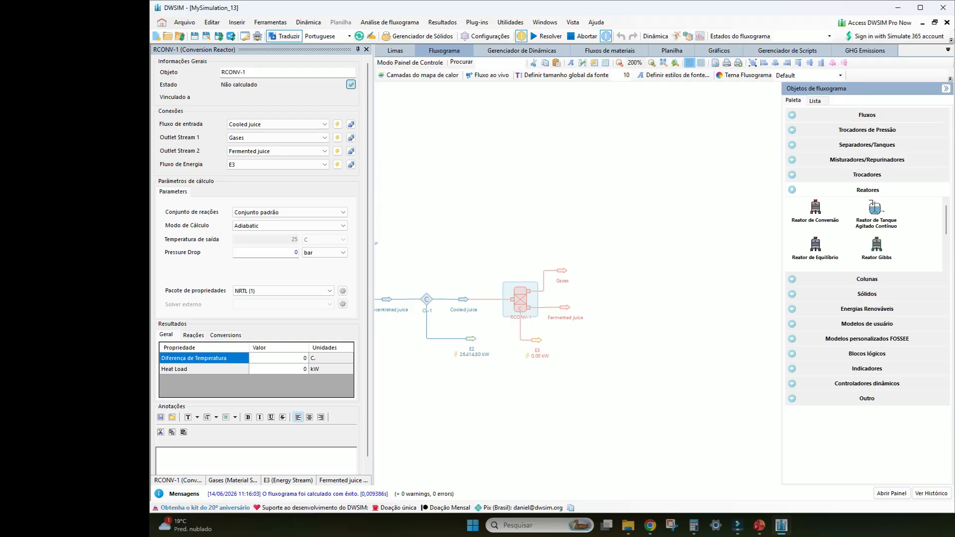
pyautogui.click(759, 525)
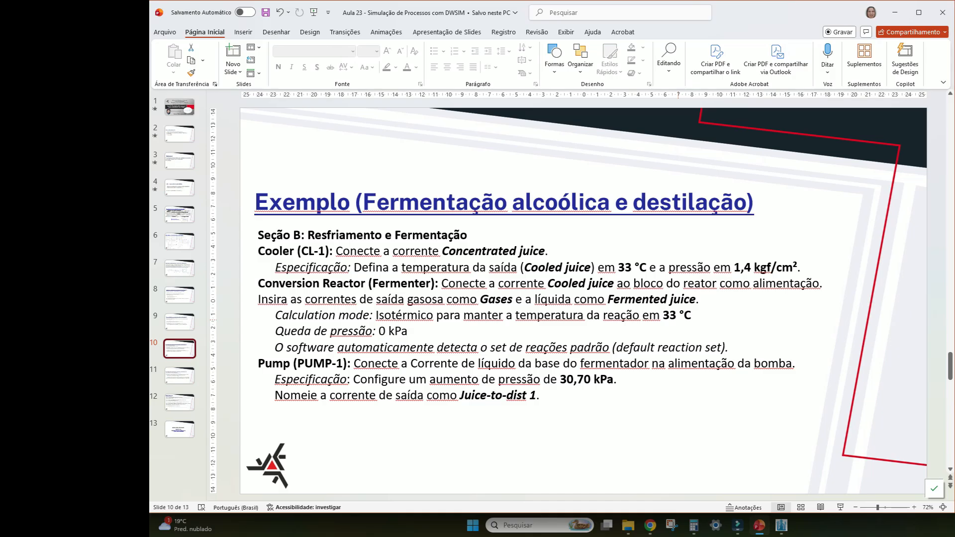
pyautogui.hotkey('alt', 'Tab')
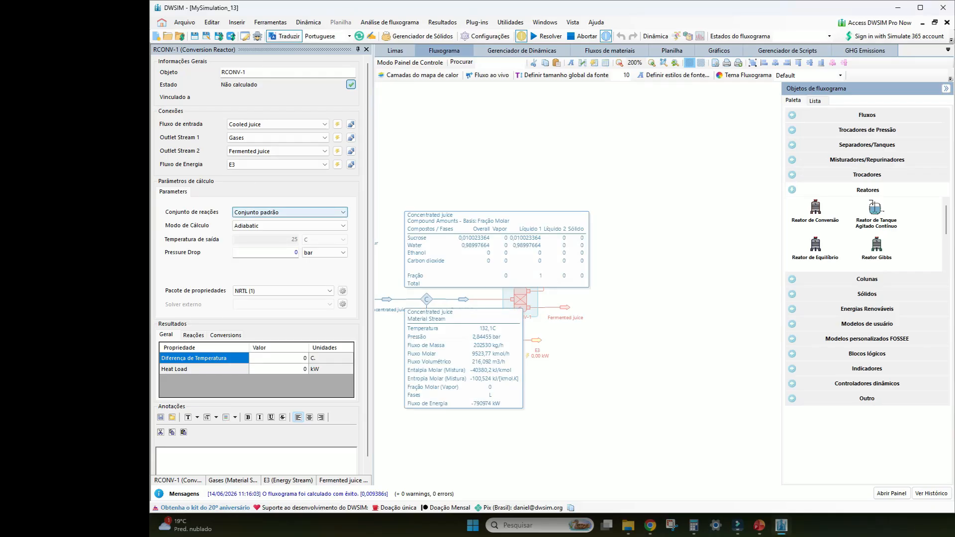
pyautogui.click(289, 225)
pyautogui.click(263, 238)
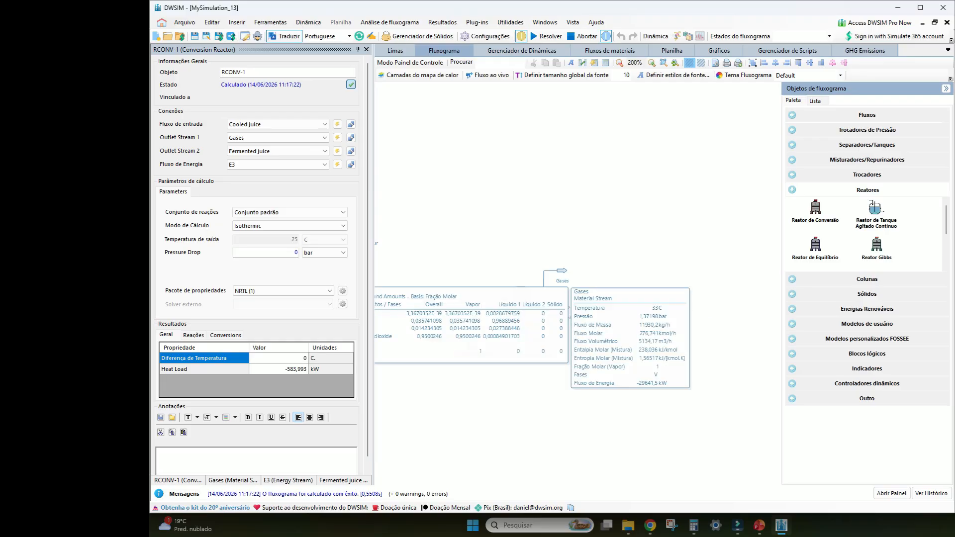
# - Adjust the positions of the Gases and Fermented juice streams beside the reactor and inspect their calculated conditions
pyautogui.moveTo(562, 270); pyautogui.dragTo(553, 262)
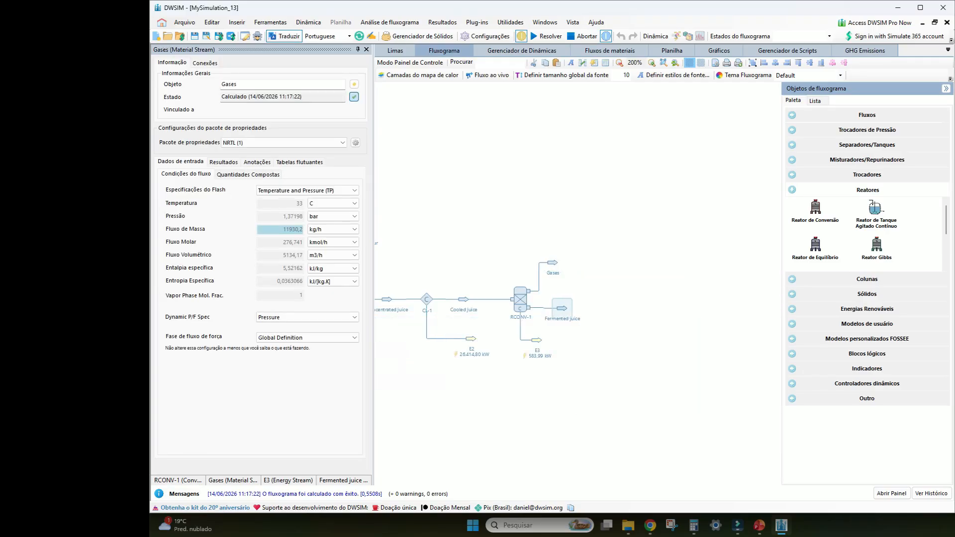
pyautogui.moveTo(561, 307); pyautogui.dragTo(563, 308)
pyautogui.click(594, 334)
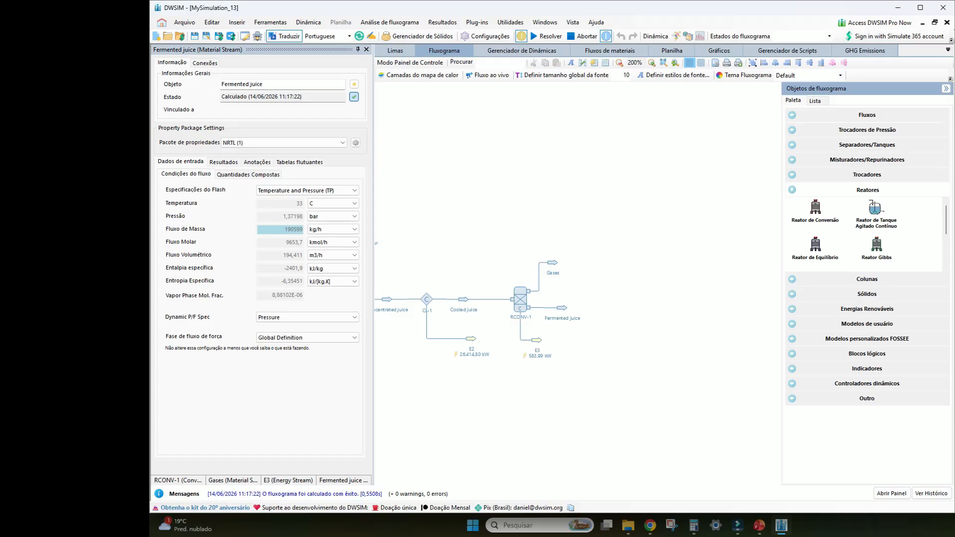
pyautogui.moveTo(594, 334); pyautogui.dragTo(507, 363)
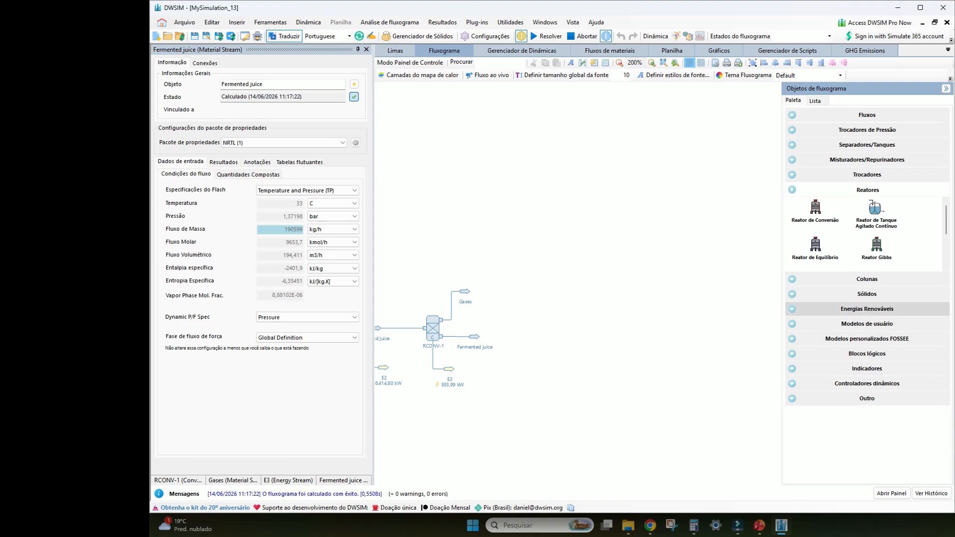
# - Add a pump fed by the Fermented juice stream and disconnect energy stream E3 from the pump
pyautogui.click(866, 130)
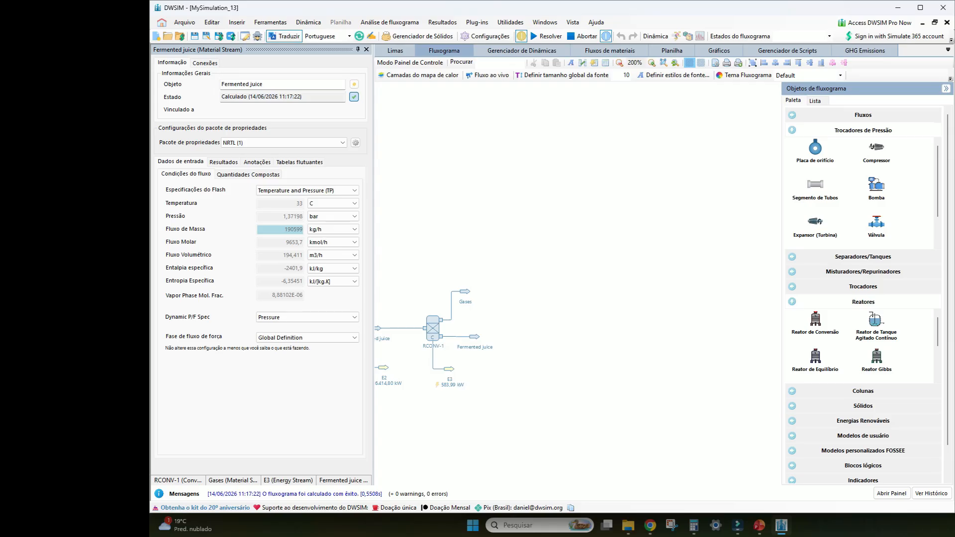
pyautogui.moveTo(876, 186); pyautogui.dragTo(522, 332)
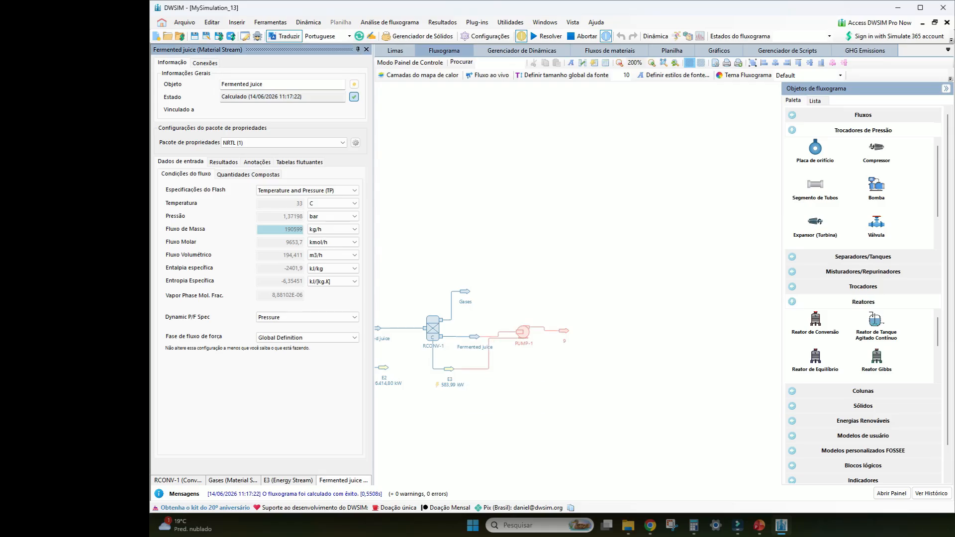
pyautogui.click(449, 369)
pyautogui.rightClick(449, 368)
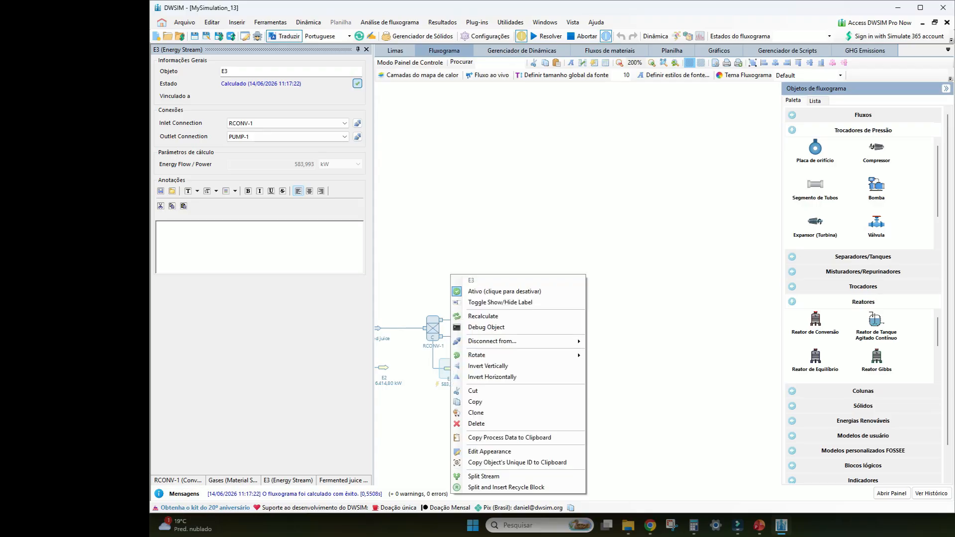
pyautogui.moveTo(493, 341)
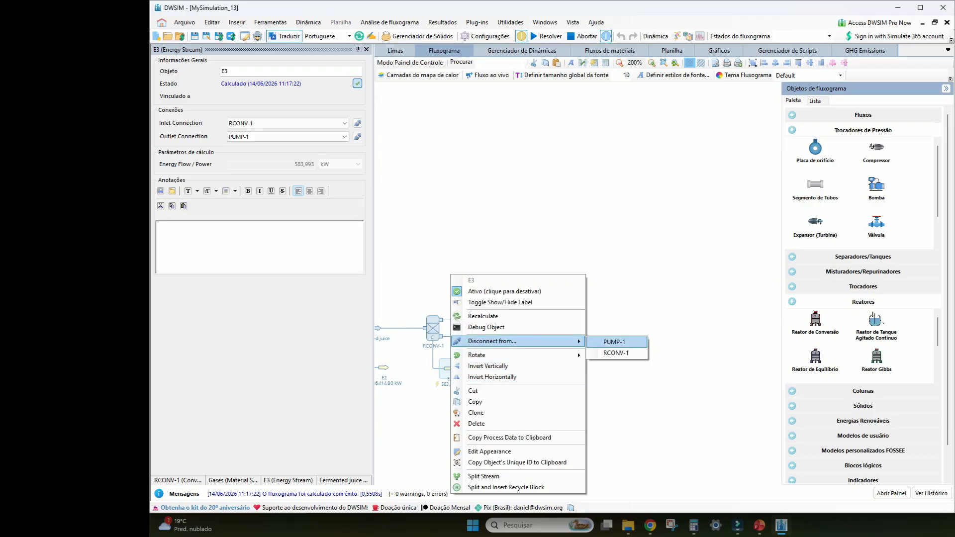
pyautogui.click(614, 342)
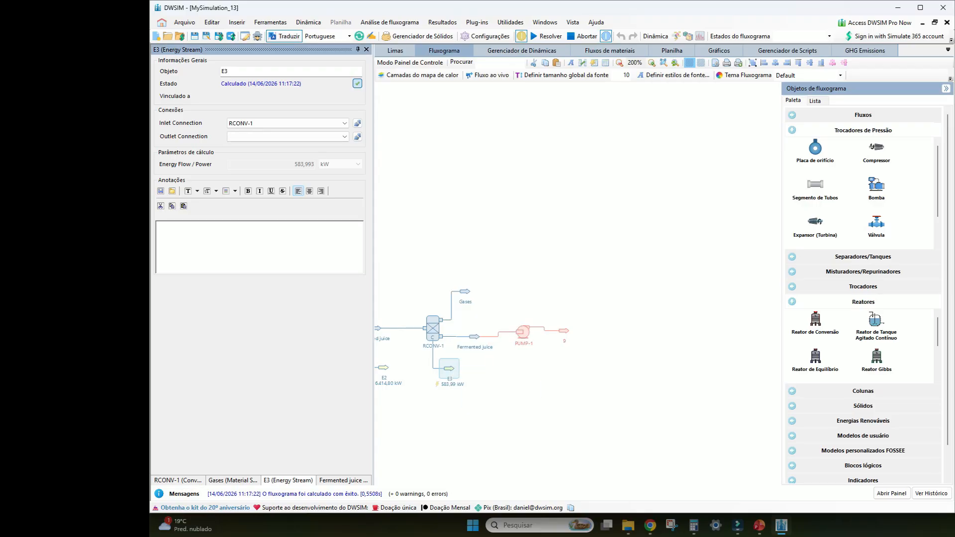
# - Align PUMP-1 and its outlet stream with the Fermented juice line, and consult the pump specifications in PowerPoint
pyautogui.moveTo(522, 337); pyautogui.dragTo(564, 332)
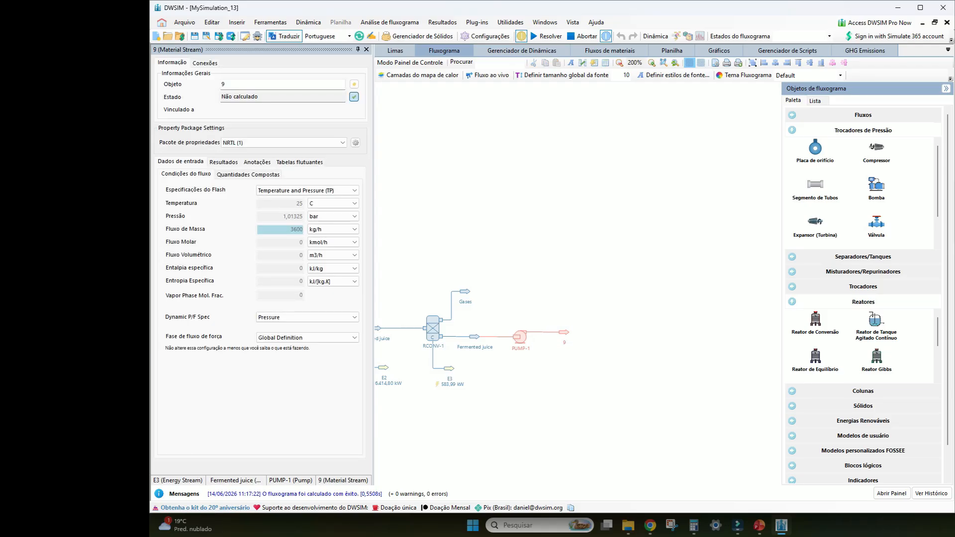
pyautogui.moveTo(597, 298); pyautogui.dragTo(561, 318)
pyautogui.click(759, 525)
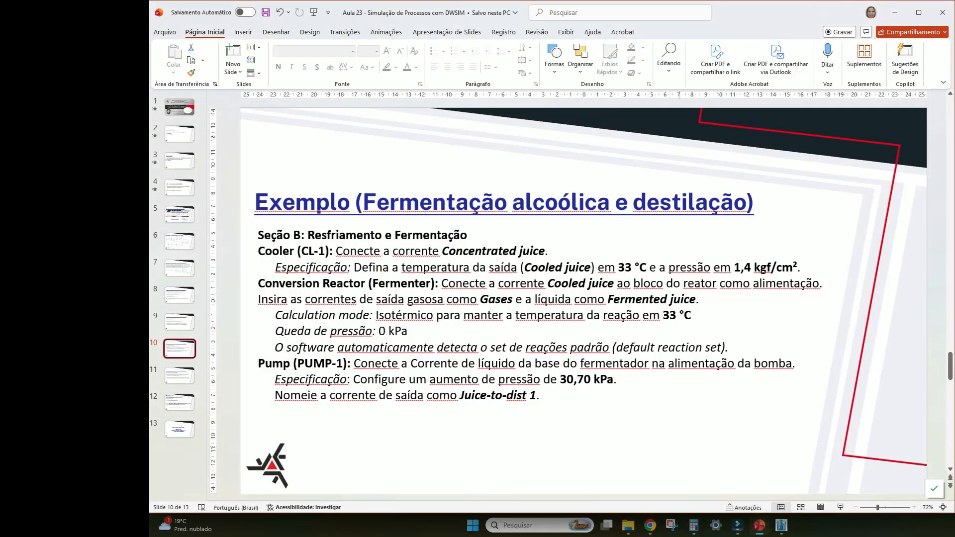
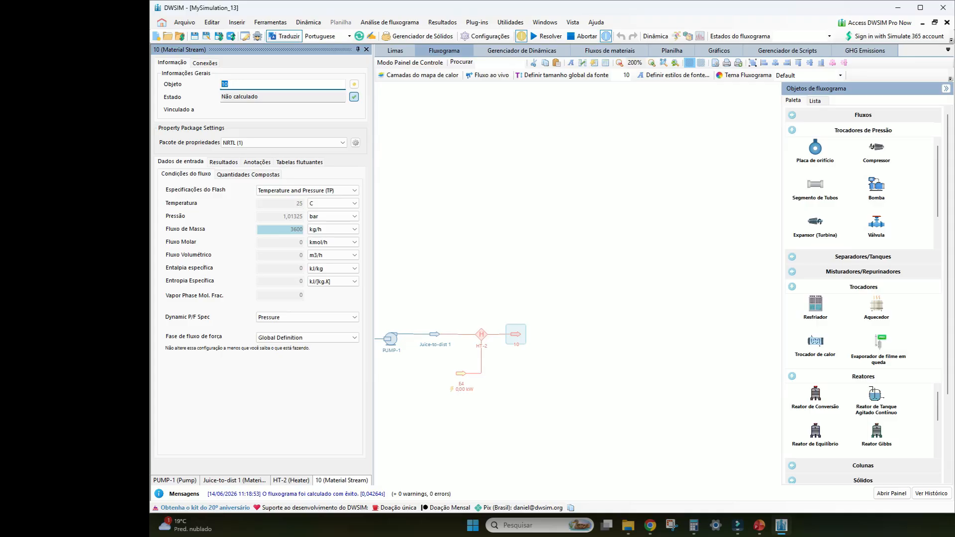
# - Rename the outlet material stream of heater HT-2 as Juice-to-dist 2
pyautogui.write('Juice')
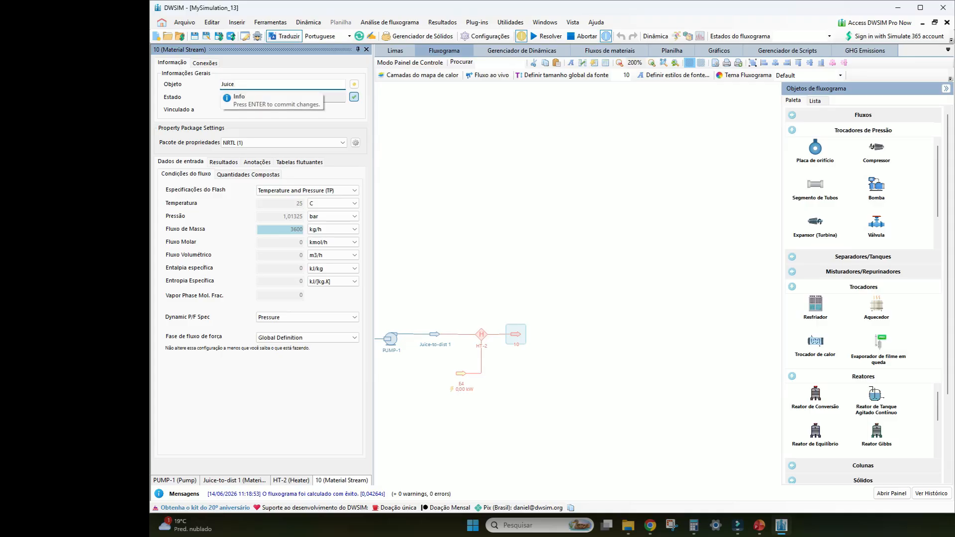
pyautogui.write('-to-dios')
pyautogui.write('2')
pyautogui.press('Return')
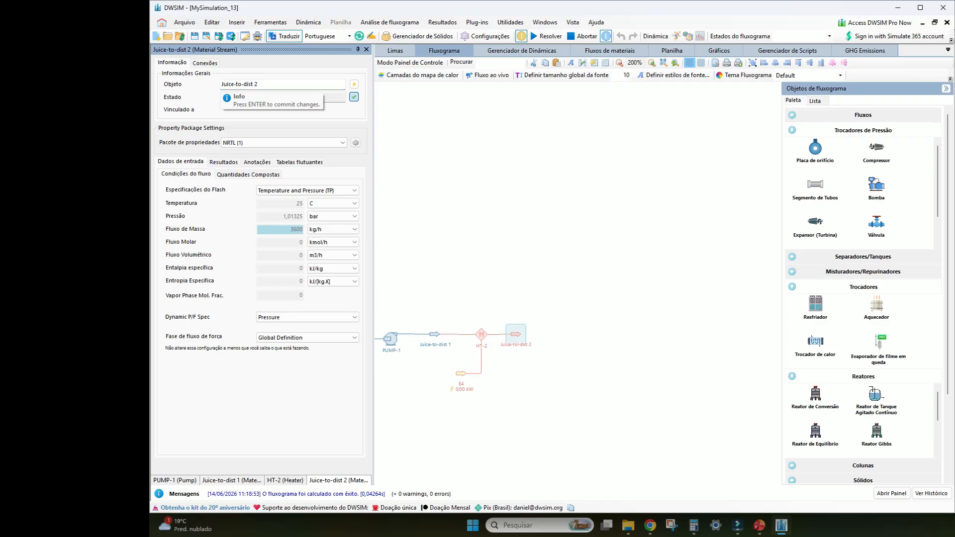
# - Set heater HT-2 to the Outlet Temperature calculation type with the slide's outlet temperature of 91,30 °C
pyautogui.click(480, 334)
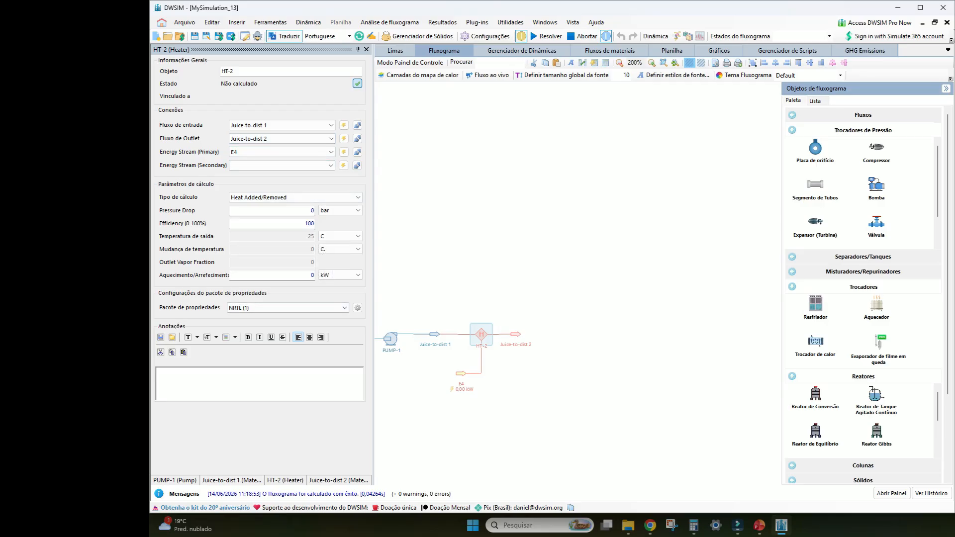
pyautogui.click(323, 197)
pyautogui.click(308, 220)
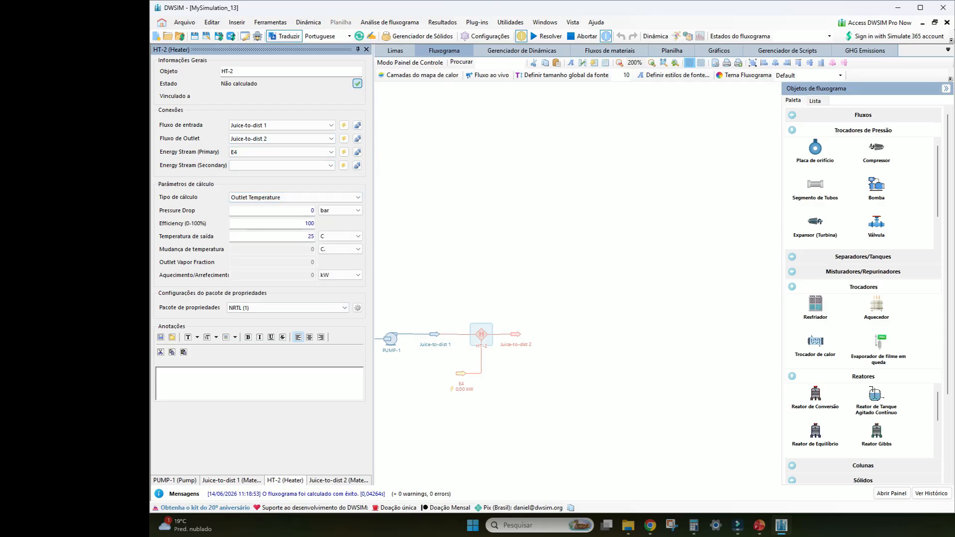
pyautogui.hotkey('alt', 'Tab')
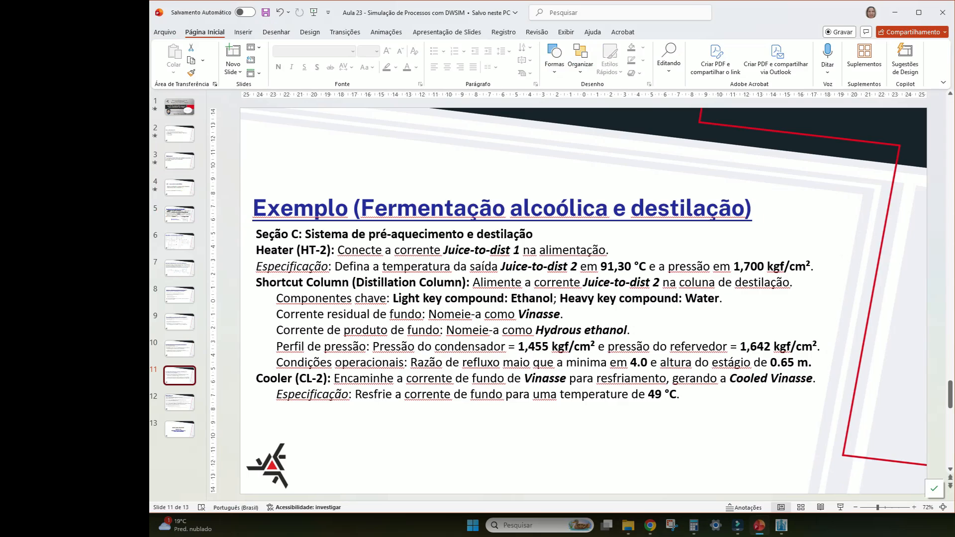
pyautogui.click(759, 525)
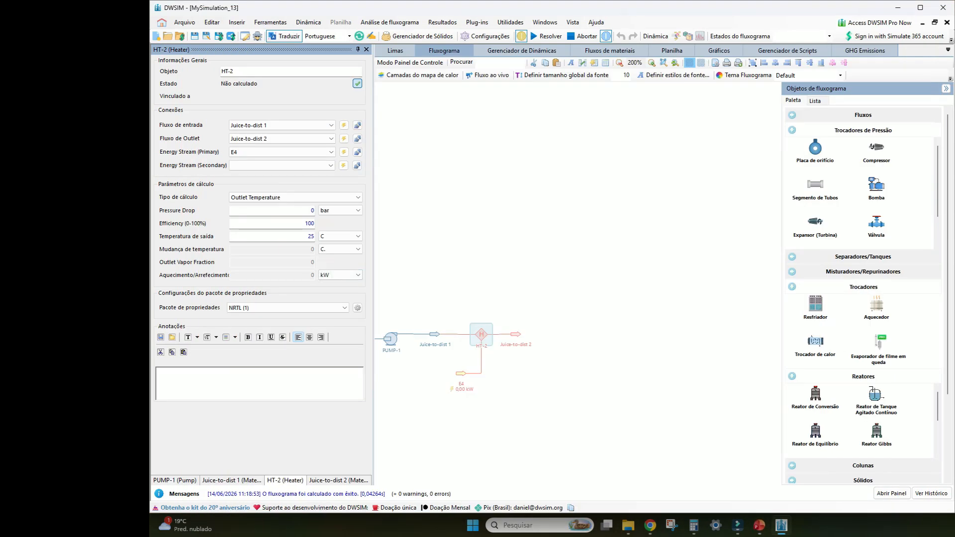
pyautogui.doubleClick(311, 236)
pyautogui.write('91,30')
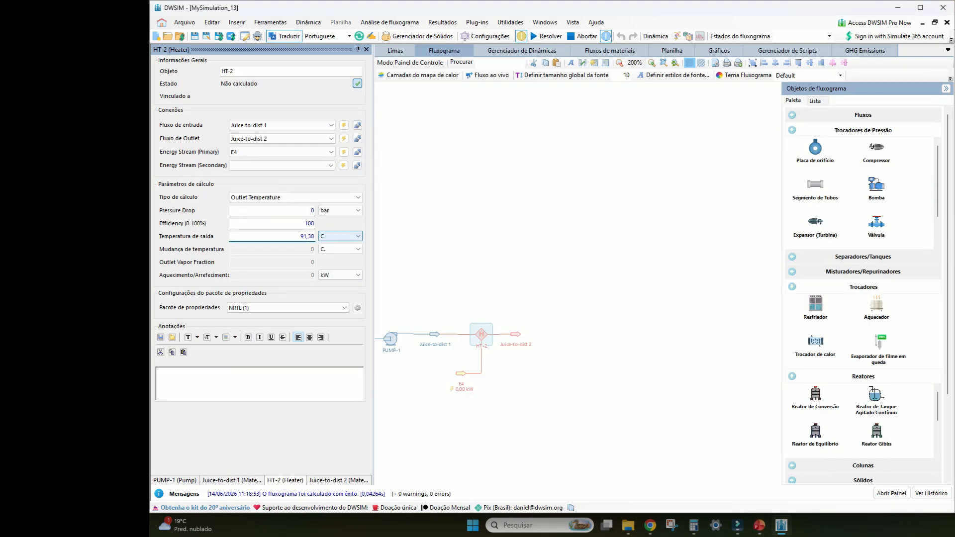
pyautogui.press('Return')
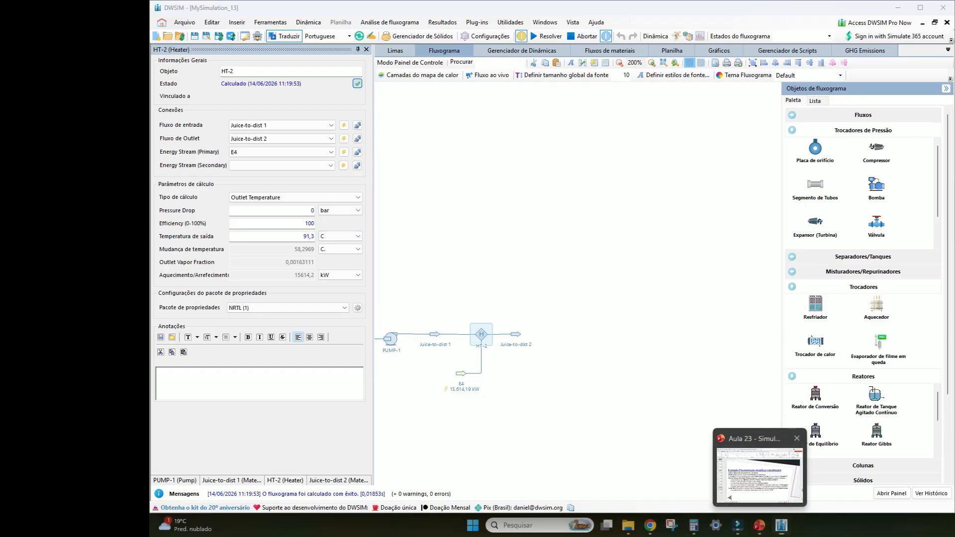
# - Check the heater's pressure specification in PowerPoint, then return to DWSIM and set HT-2's pressure drop to 0,01187 bar
pyautogui.click(759, 525)
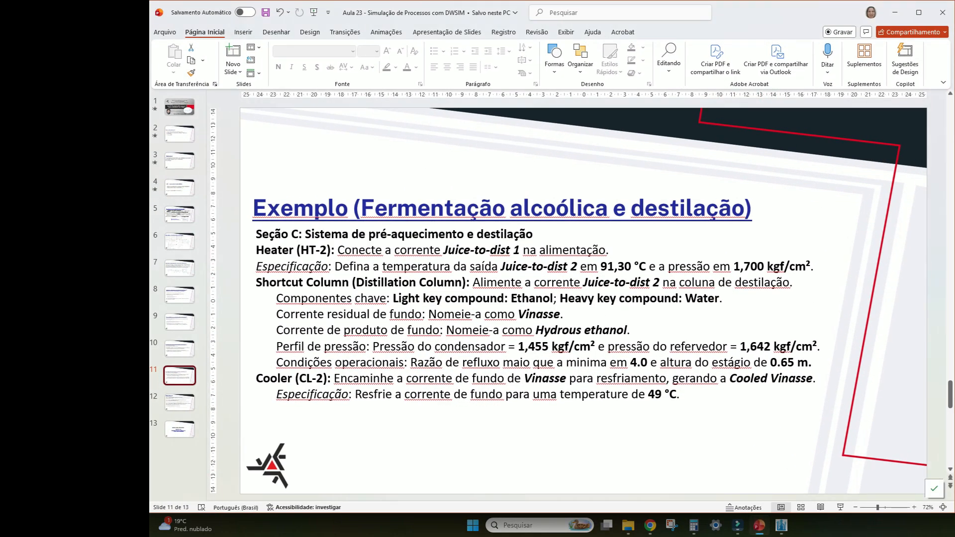
pyautogui.click(782, 525)
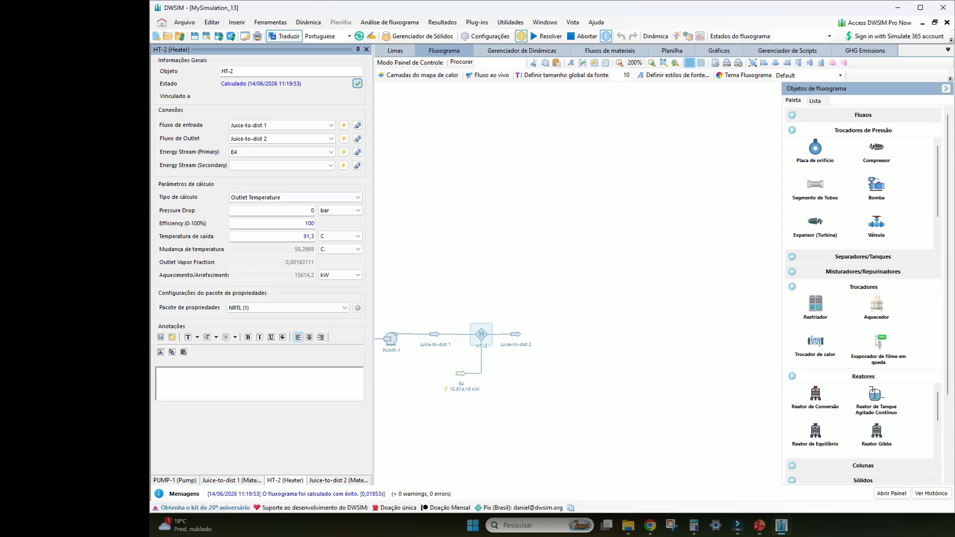
pyautogui.moveTo(447, 338)
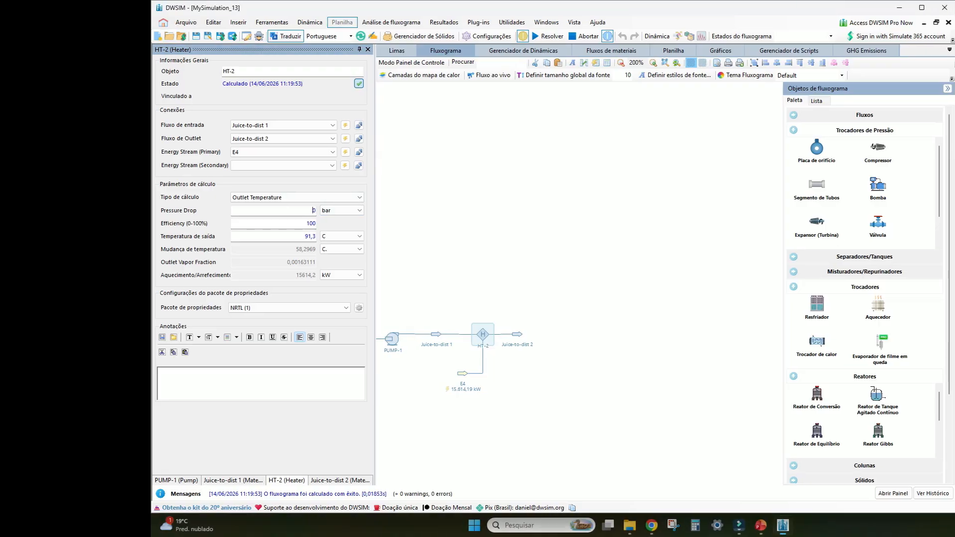
pyautogui.click(312, 210)
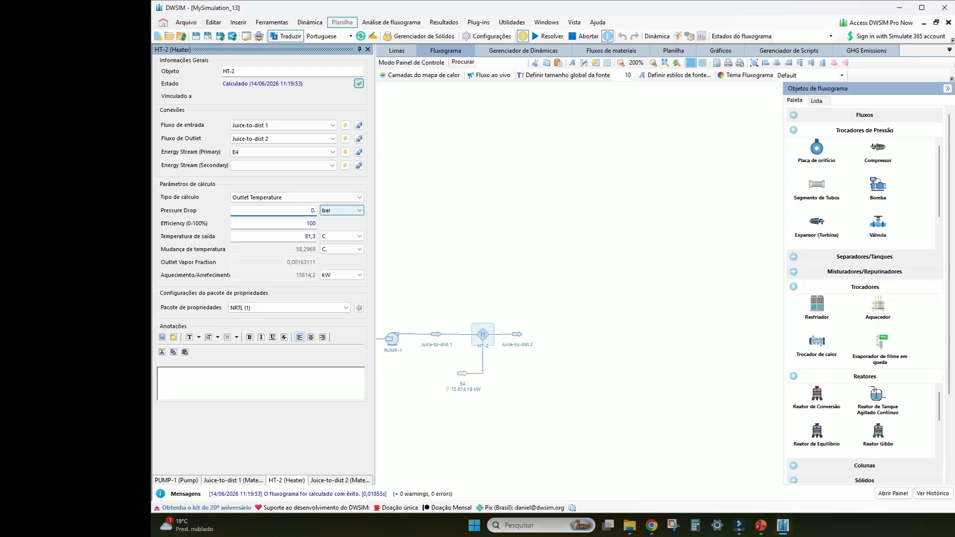
pyautogui.write('0.0')
pyautogui.write(',01187')
pyautogui.click(342, 210)
pyautogui.click(342, 211)
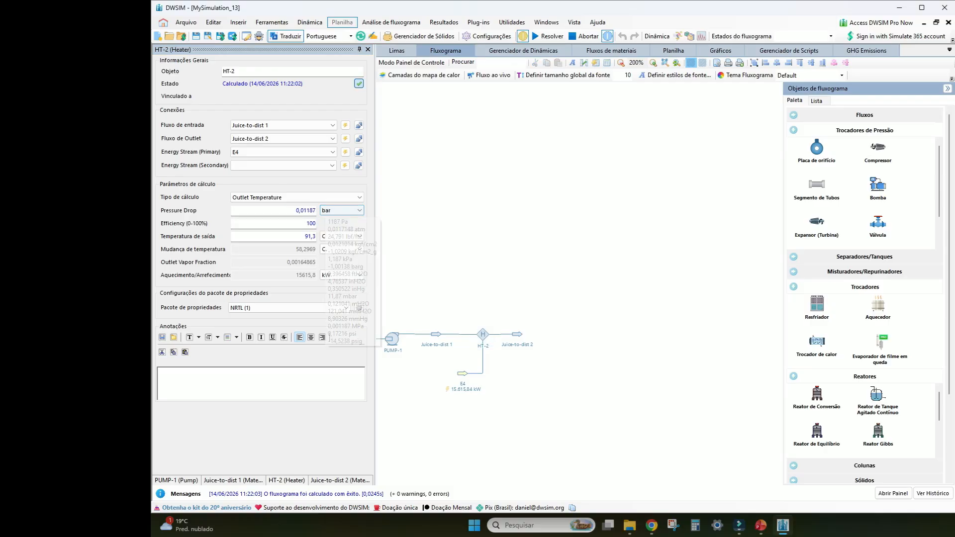
pyautogui.moveTo(517, 334)
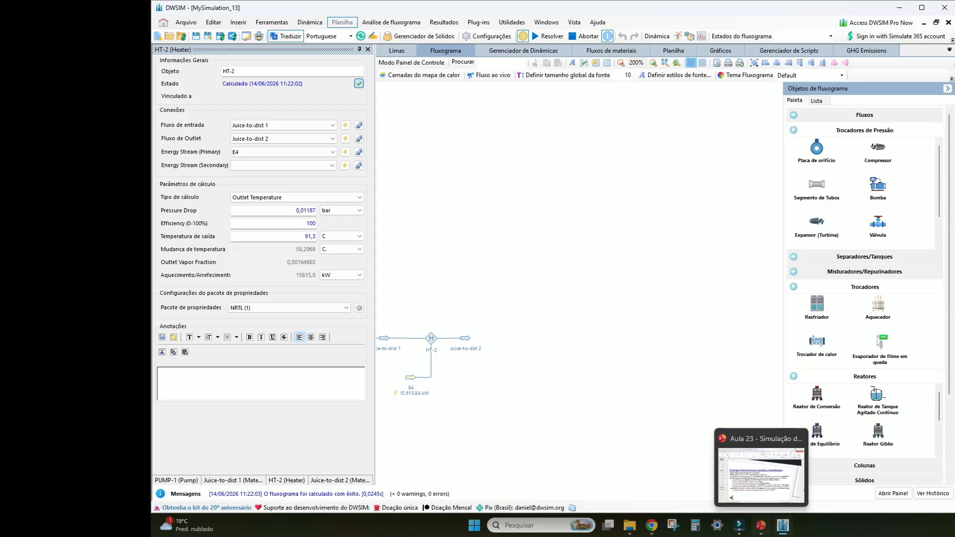
# - Review the shortcut column's pressure profile and operating conditions on the PowerPoint slide, then return to DWSIM
pyautogui.click(761, 525)
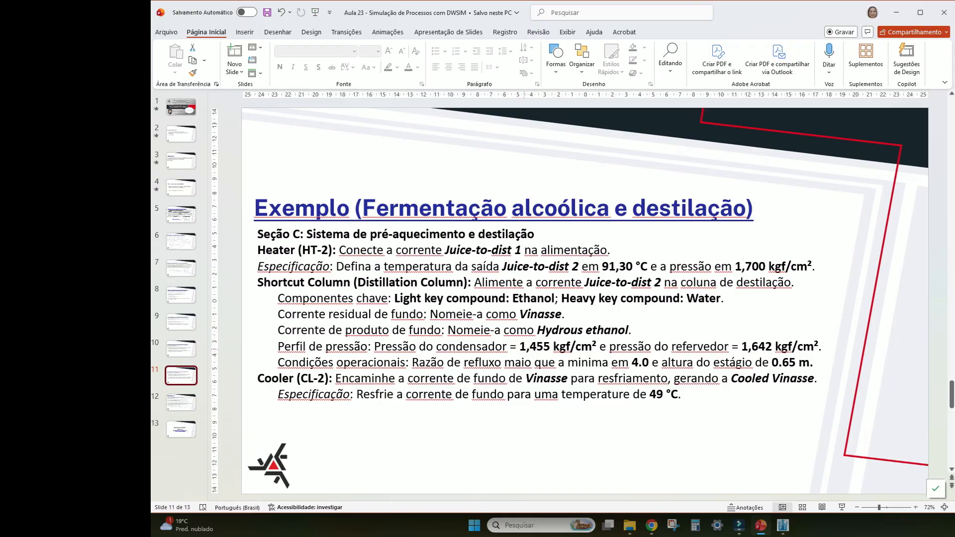
pyautogui.moveTo(519, 346); pyautogui.dragTo(810, 363)
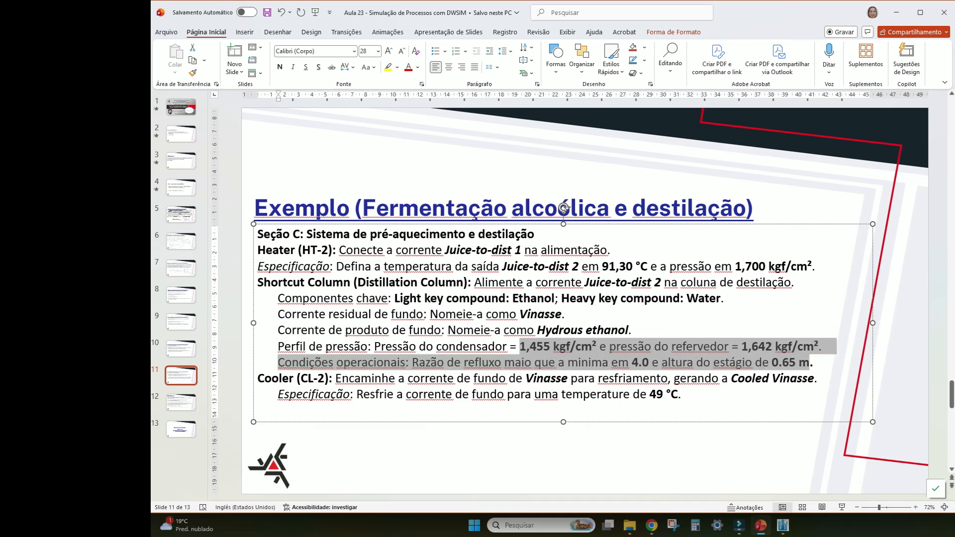
pyautogui.click(782, 525)
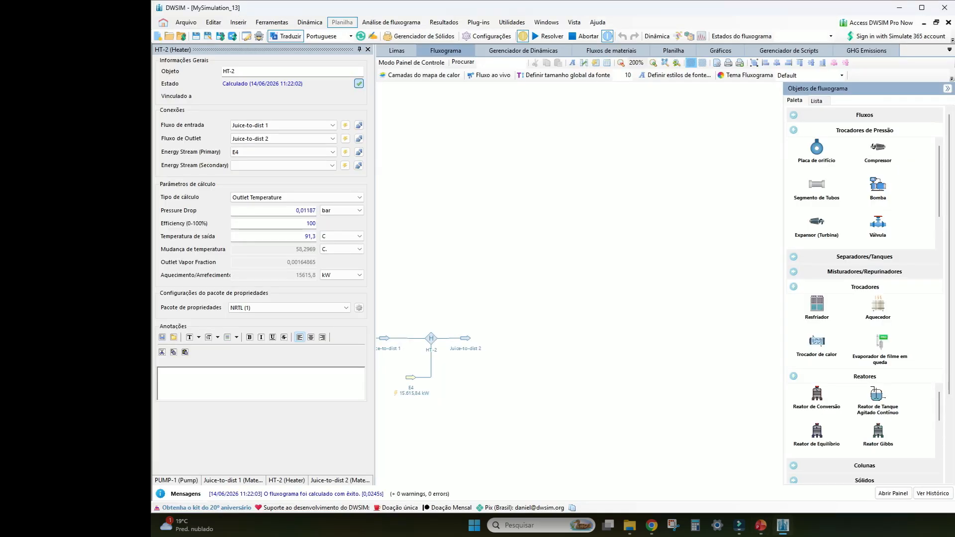
# - Add a shortcut column to the flowsheet, fed by the Juice-to-dist 2 stream
pyautogui.click(864, 286)
pyautogui.click(864, 130)
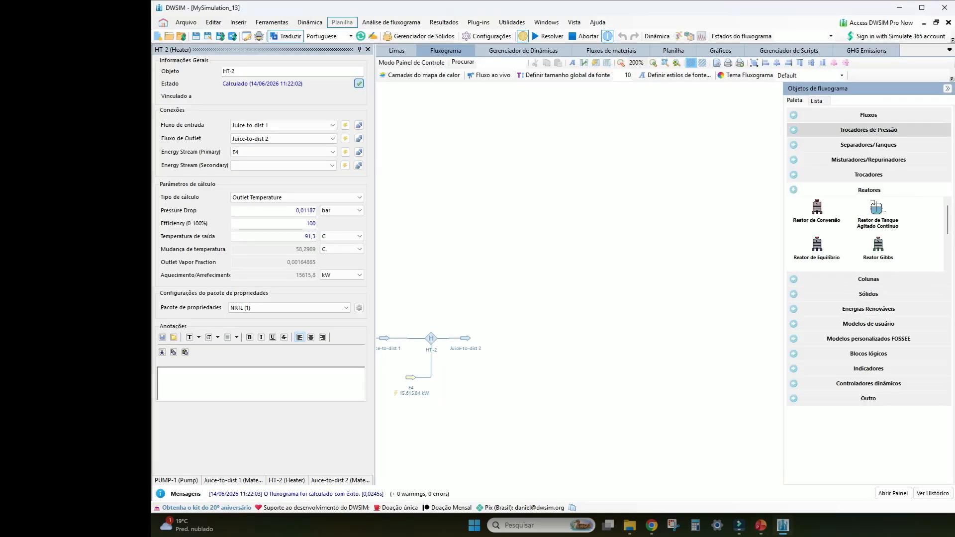
pyautogui.click(868, 190)
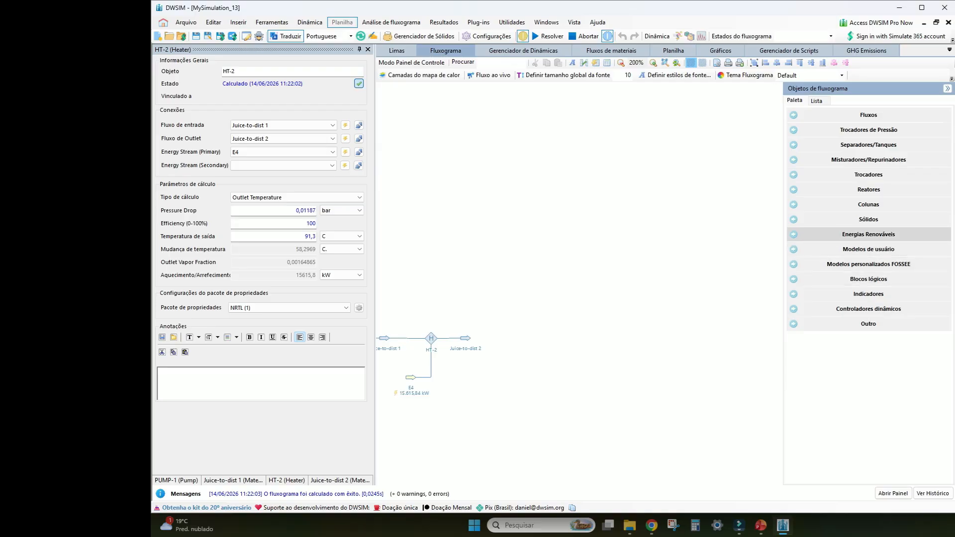
pyautogui.click(868, 205)
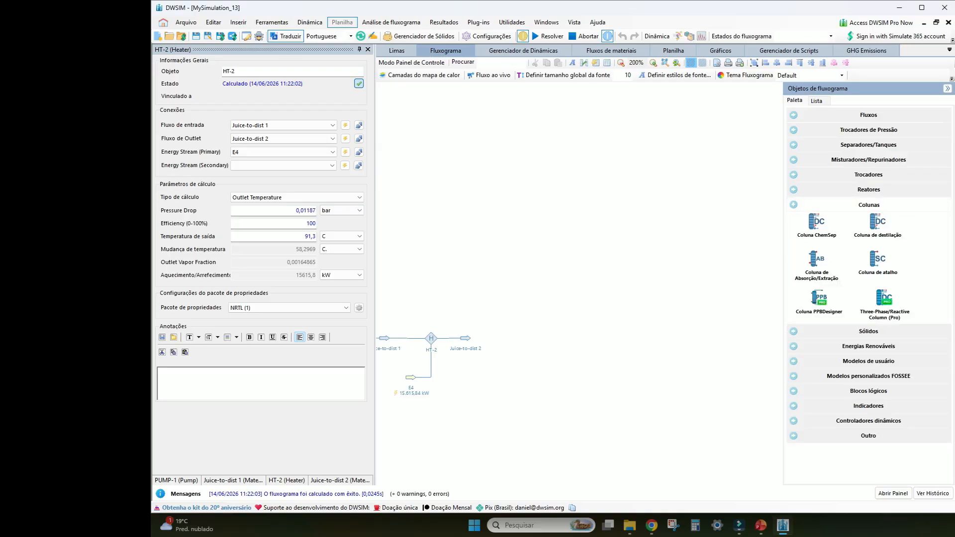
pyautogui.moveTo(877, 260); pyautogui.dragTo(527, 321)
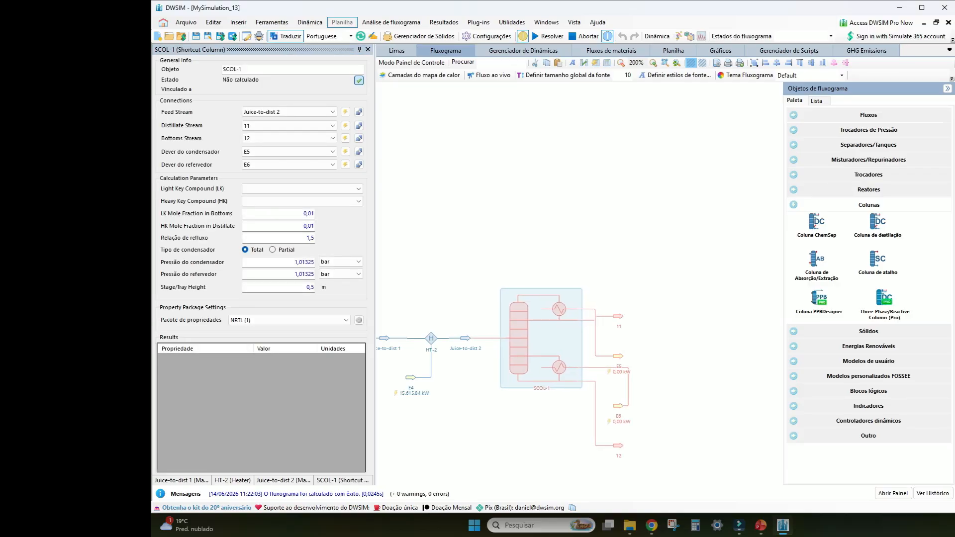
# - Reposition the shortcut column's energy, distillate and bottoms streams close beside the condenser and reboiler outlets
pyautogui.moveTo(618, 356); pyautogui.dragTo(613, 320)
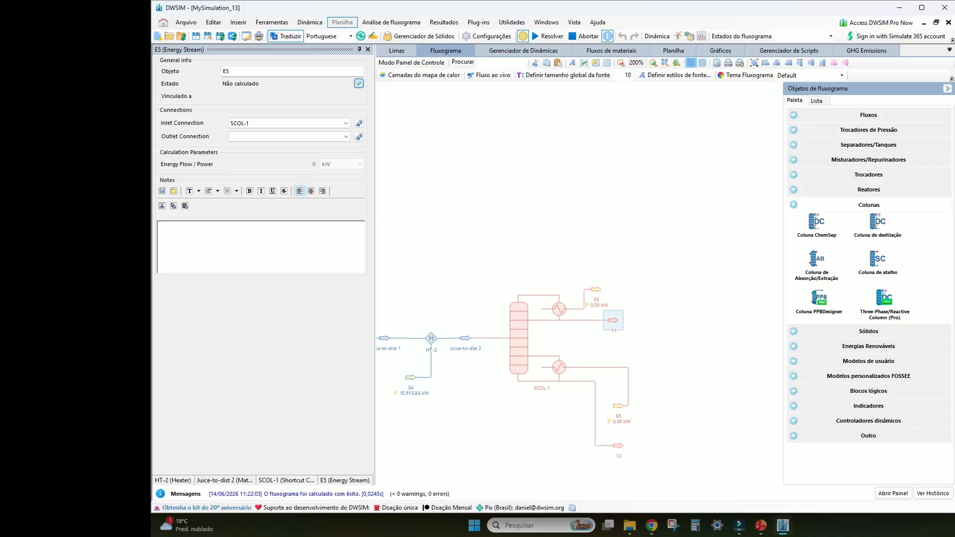
pyautogui.moveTo(618, 406); pyautogui.dragTo(587, 345)
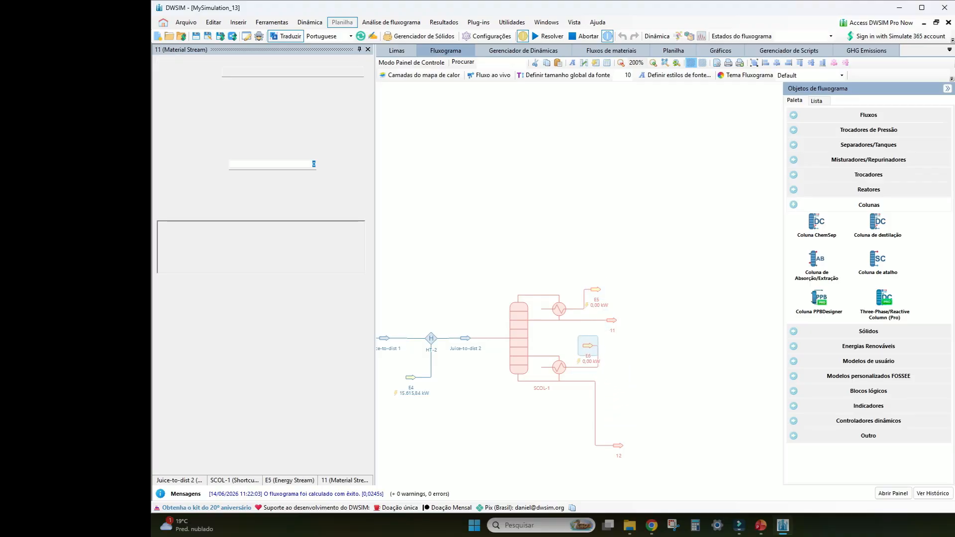
pyautogui.moveTo(618, 445); pyautogui.dragTo(611, 381)
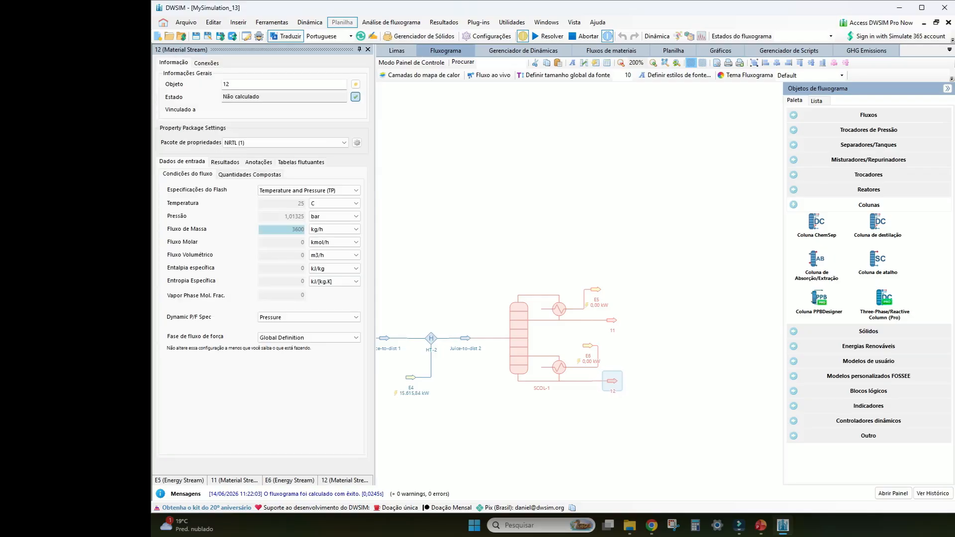
# - Rename the shortcut column's distillate stream as Hydrous ethanol
pyautogui.click(611, 321)
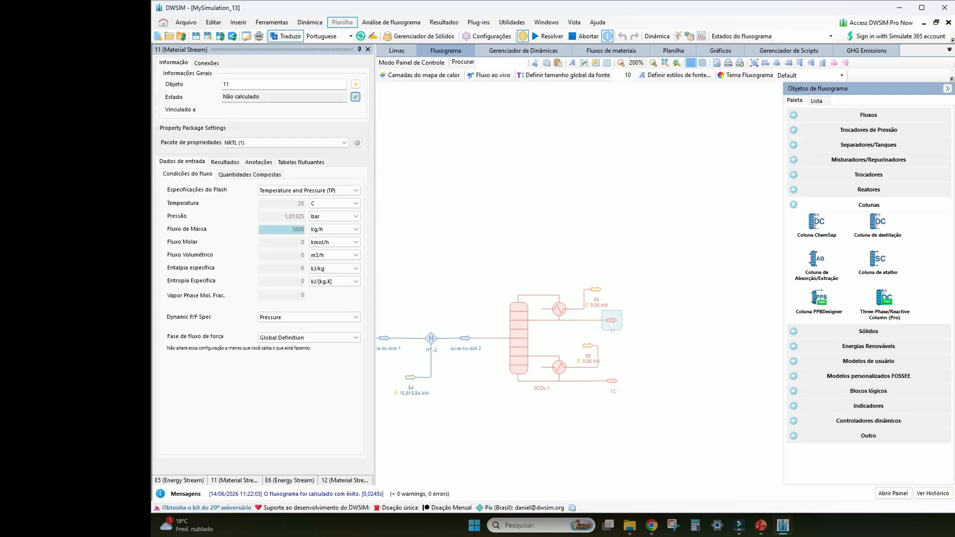
pyautogui.write('Hy')
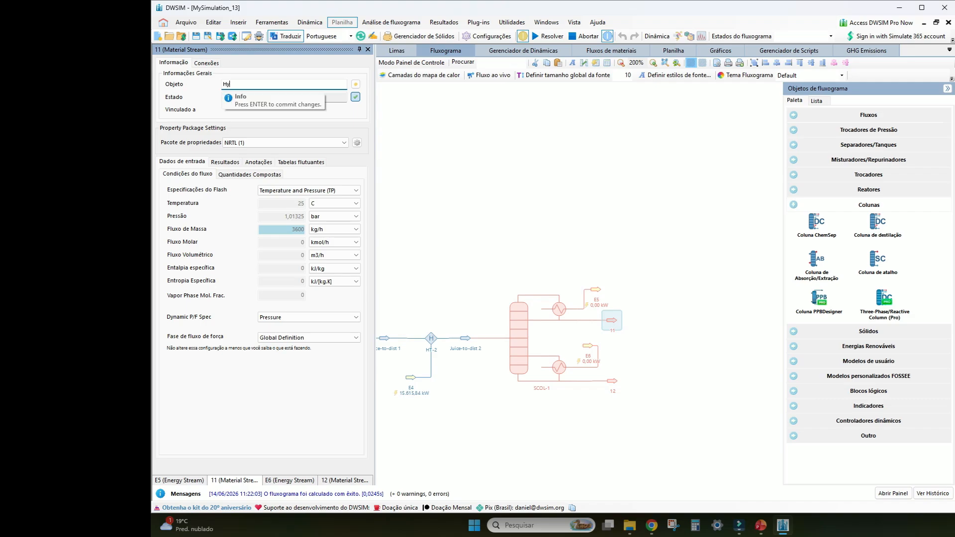
pyautogui.write('drous ethanol')
pyautogui.press('Return')
# - Rename the shortcut column's bottoms stream as Vinasse
pyautogui.click(612, 381)
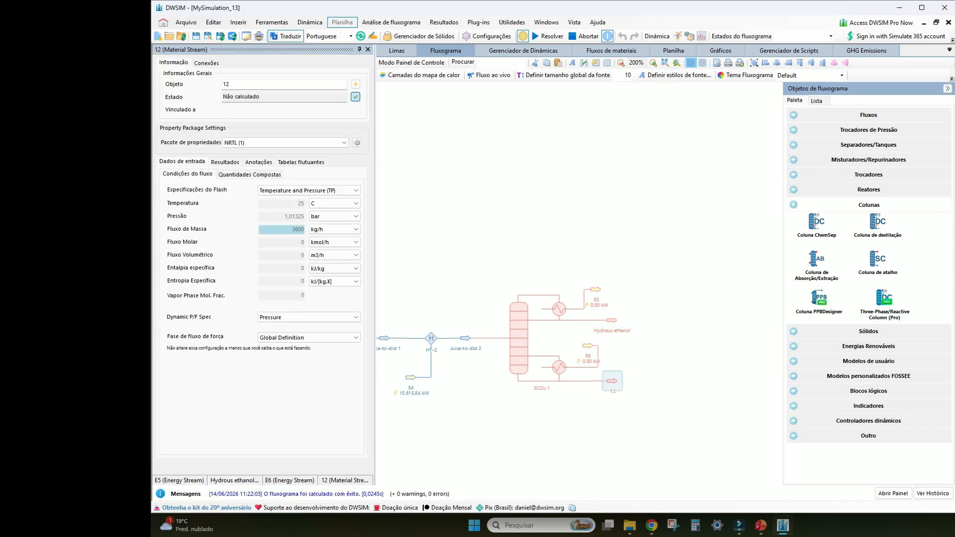
pyautogui.doubleClick(227, 84)
pyautogui.write('Vinasse')
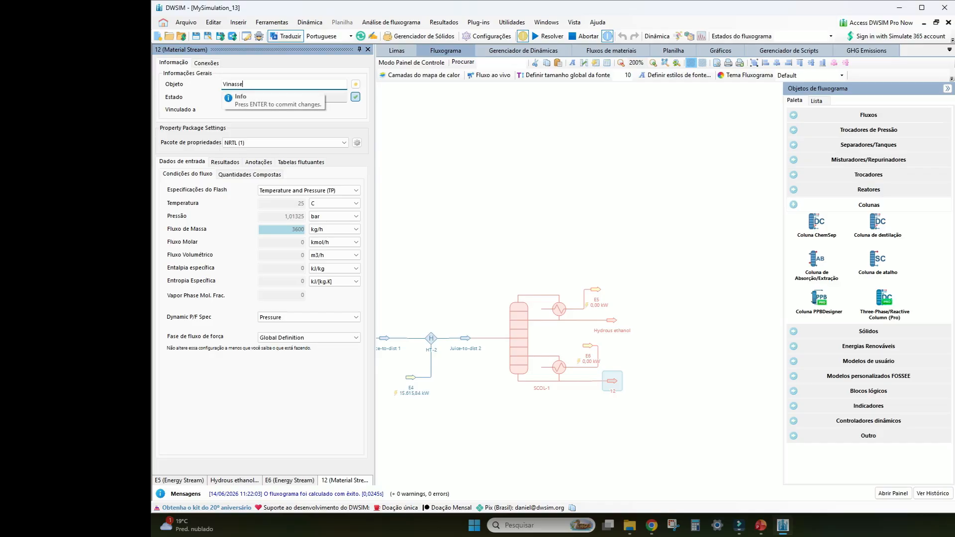
pyautogui.press('Return')
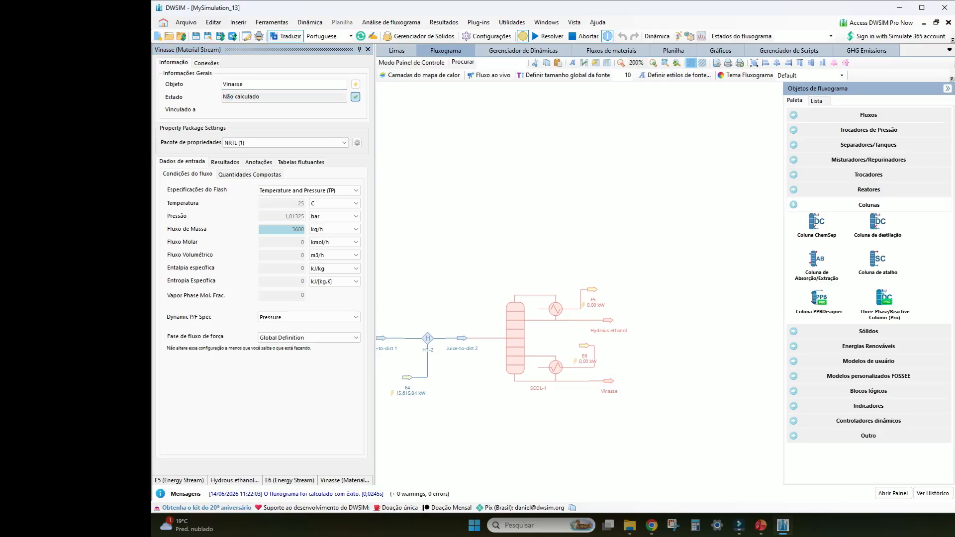
# - Check the column's name on the PowerPoint slide, then rename the shortcut column in DWSIM as Distillation Column
pyautogui.click(761, 525)
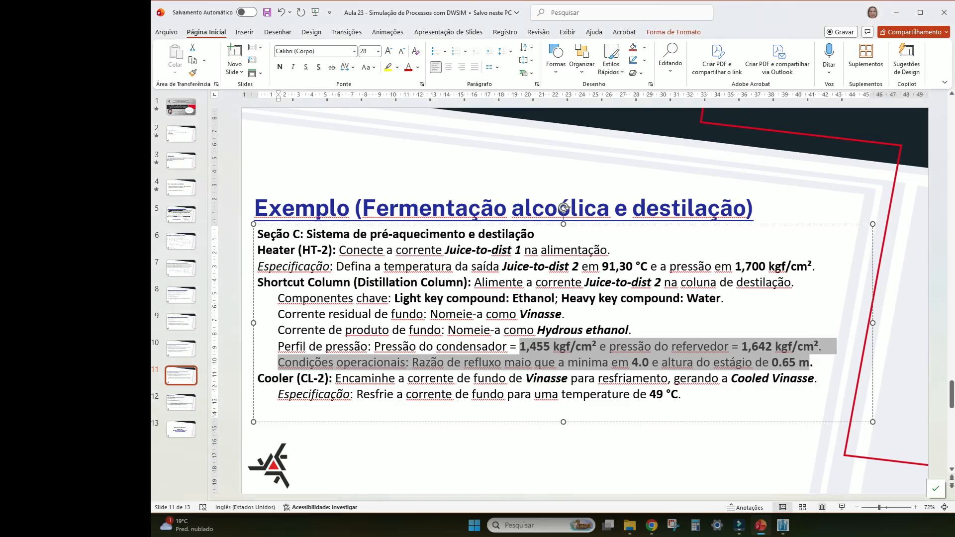
pyautogui.click(761, 525)
pyautogui.click(501, 339)
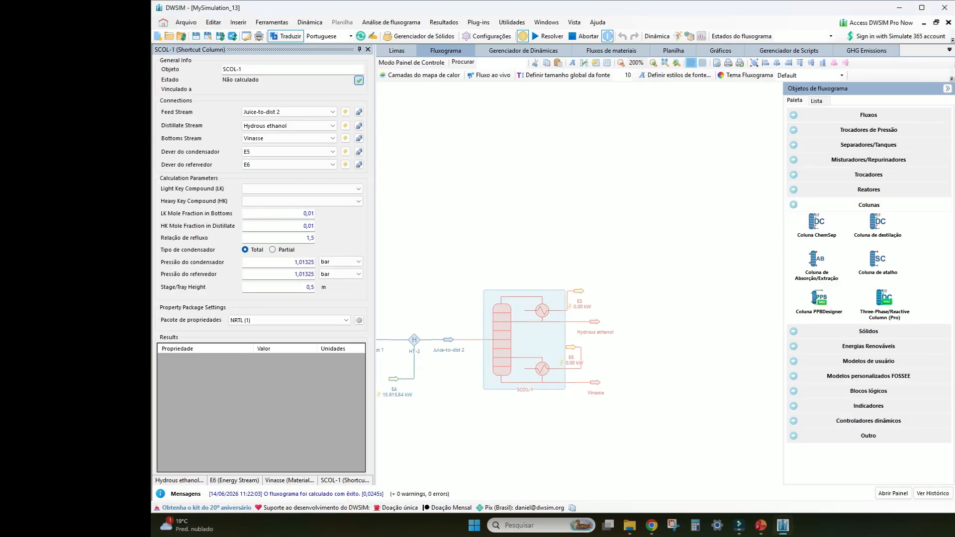
pyautogui.write('Distillation c')
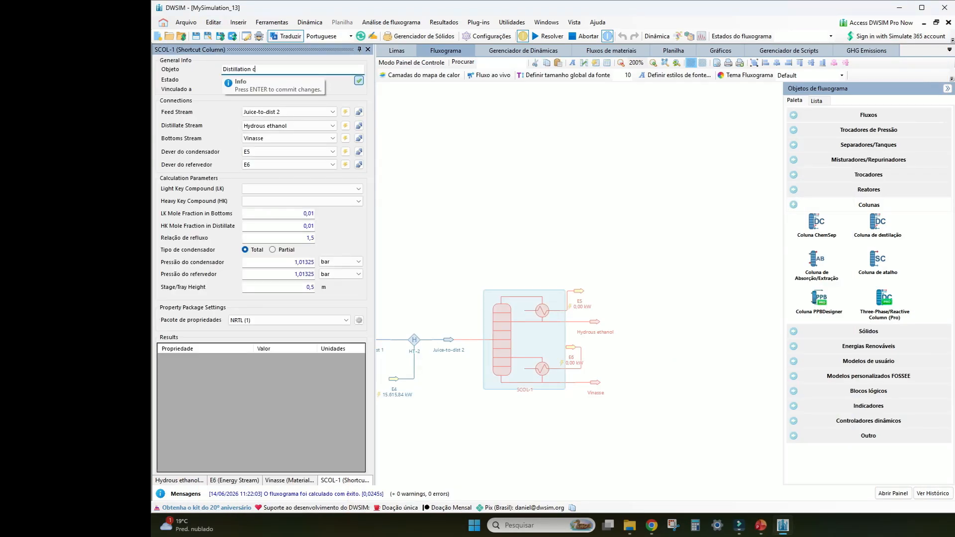
pyautogui.press('BackSpace')
pyautogui.write('Column')
pyautogui.press('Return')
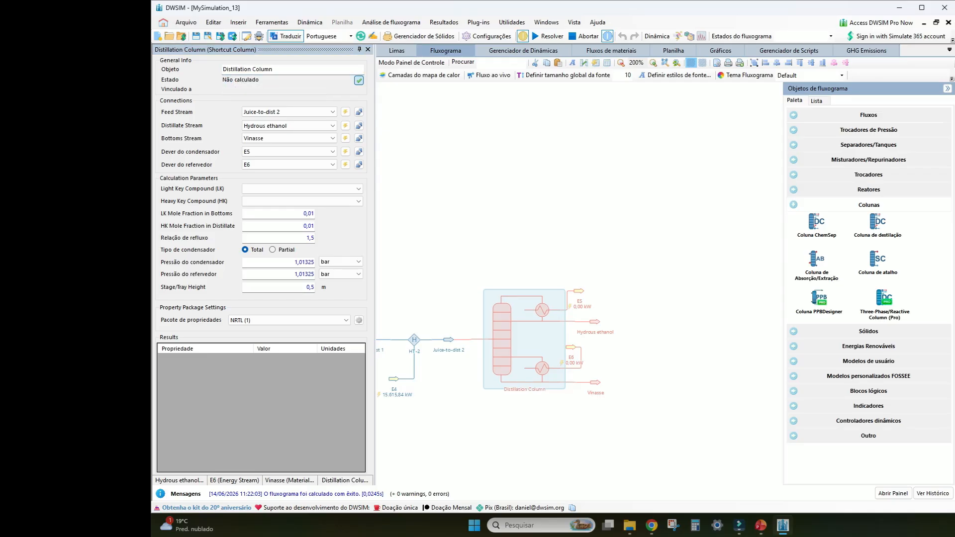
# - Choose Ethanol as the column's light key compound and Water as its heavy key compound
pyautogui.click(302, 189)
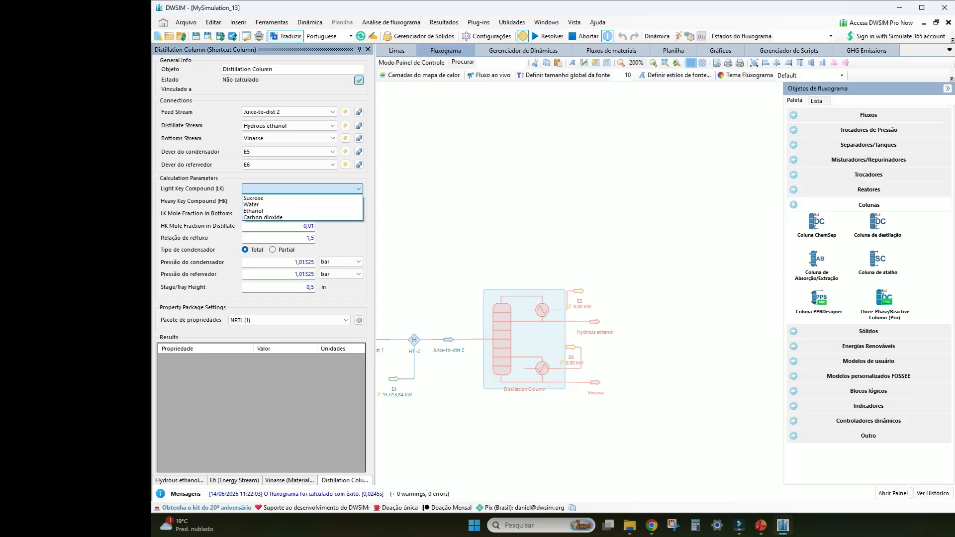
pyautogui.click(302, 211)
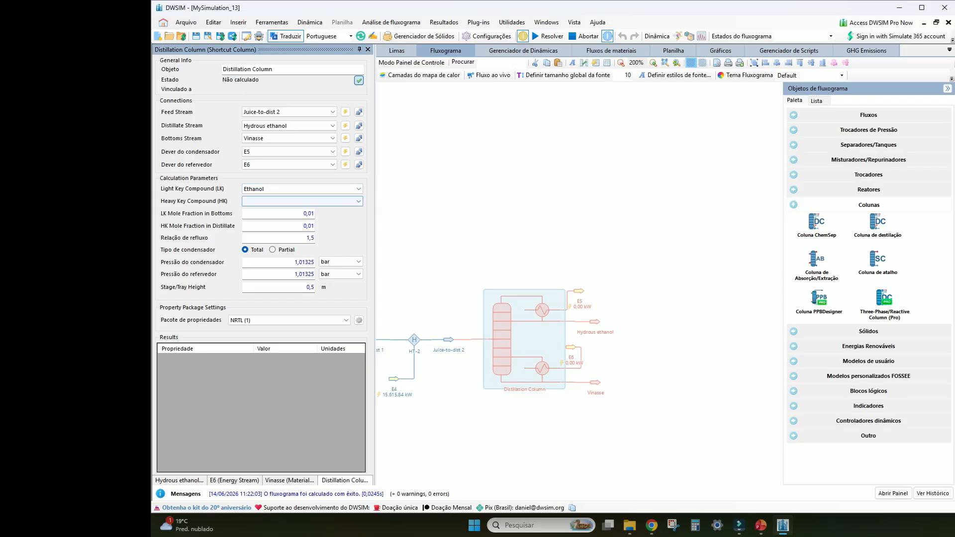
pyautogui.click(302, 201)
pyautogui.click(302, 217)
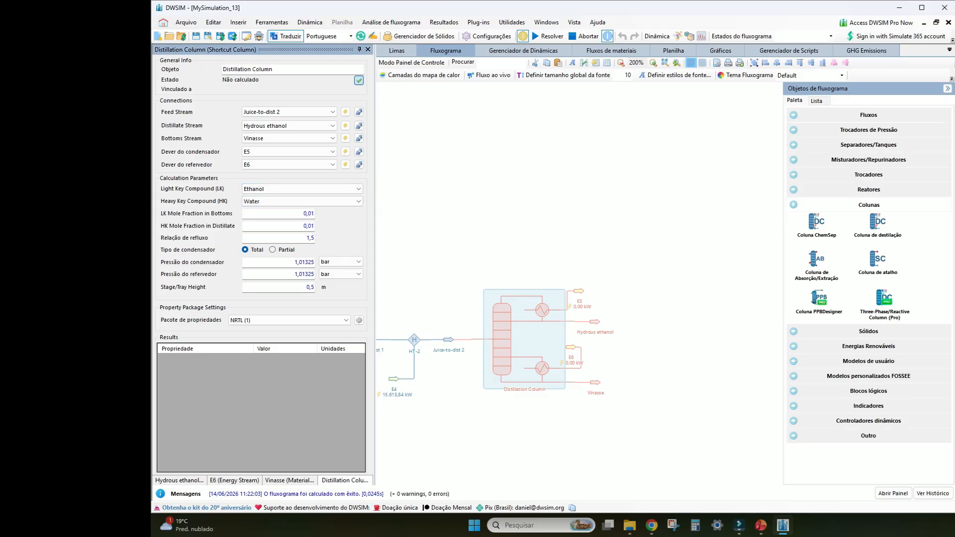
# - Check the pressure profile on the PowerPoint slide, then set the column's condenser pressure in DWSIM to 1,455 kgf/cm2
pyautogui.moveTo(761, 525)
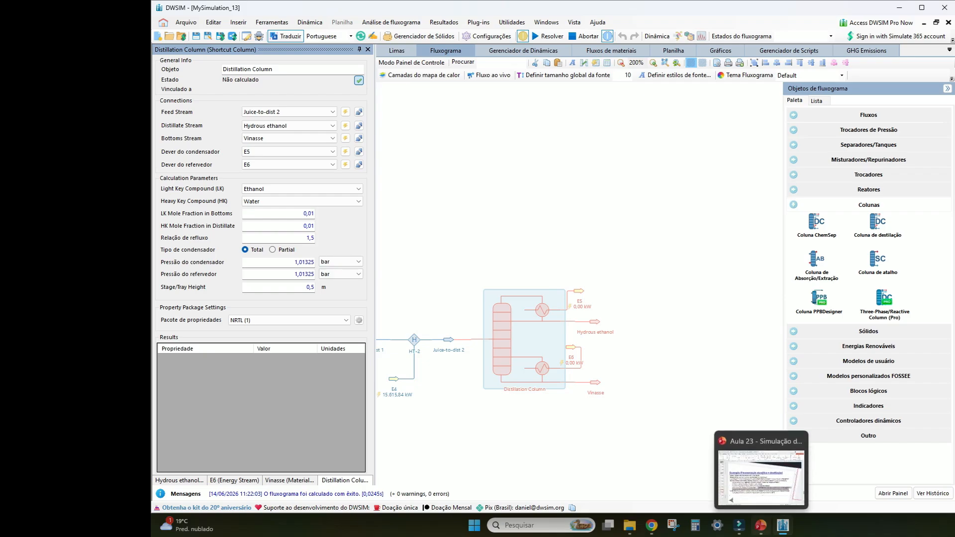
pyautogui.click(761, 475)
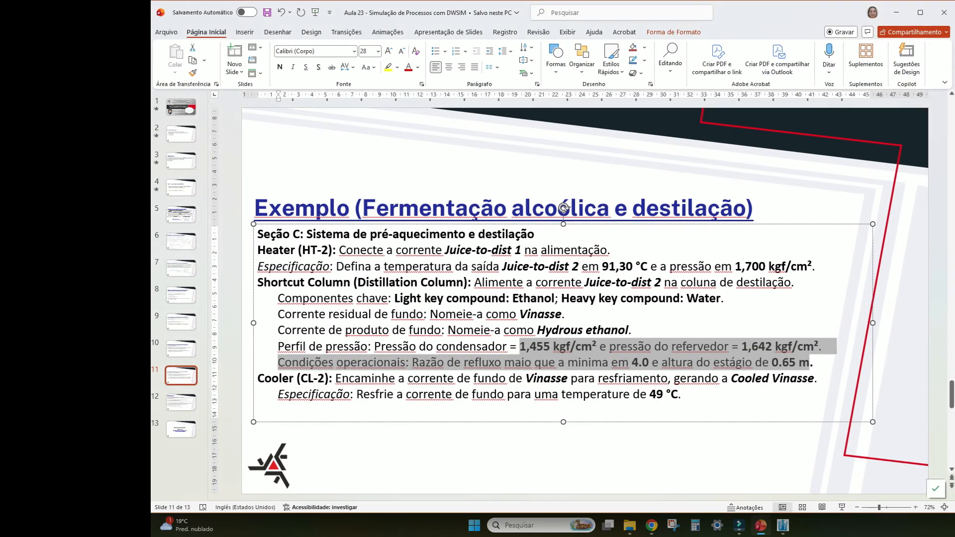
pyautogui.click(896, 12)
pyautogui.moveTo(293, 262); pyautogui.dragTo(320, 262)
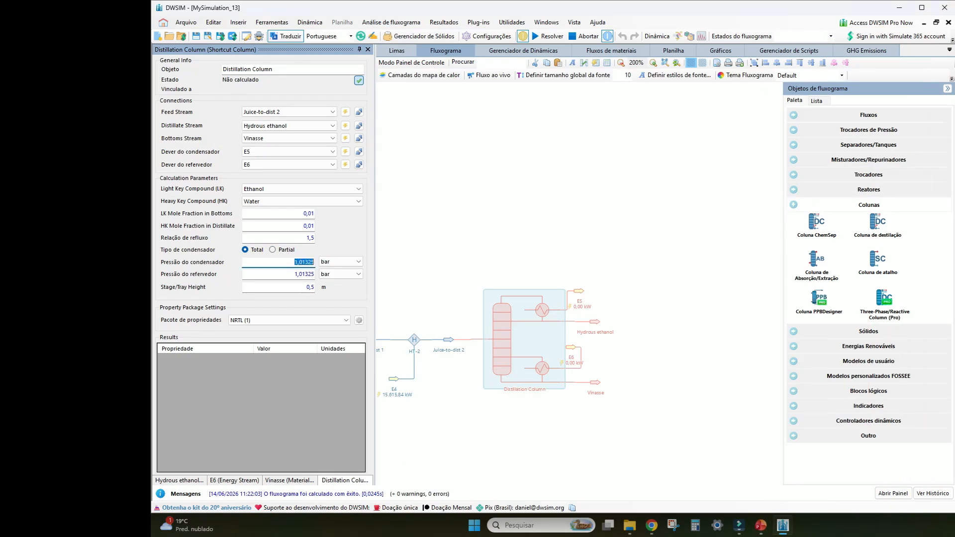
pyautogui.write('1,455')
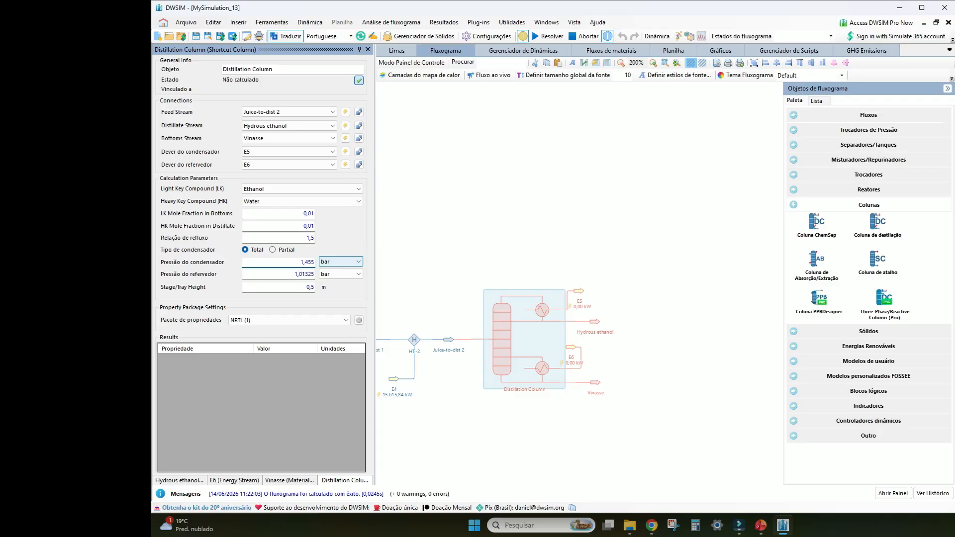
pyautogui.click(322, 262)
pyautogui.click(331, 283)
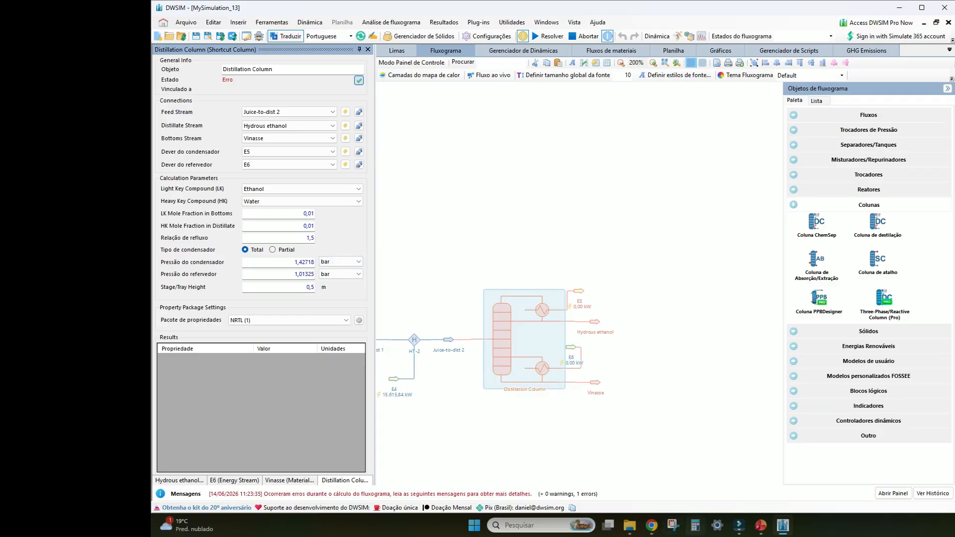
# - Set the distillation column's reboiler pressure to 1,642 kgf/cm2
pyautogui.click(760, 525)
pyautogui.click(761, 525)
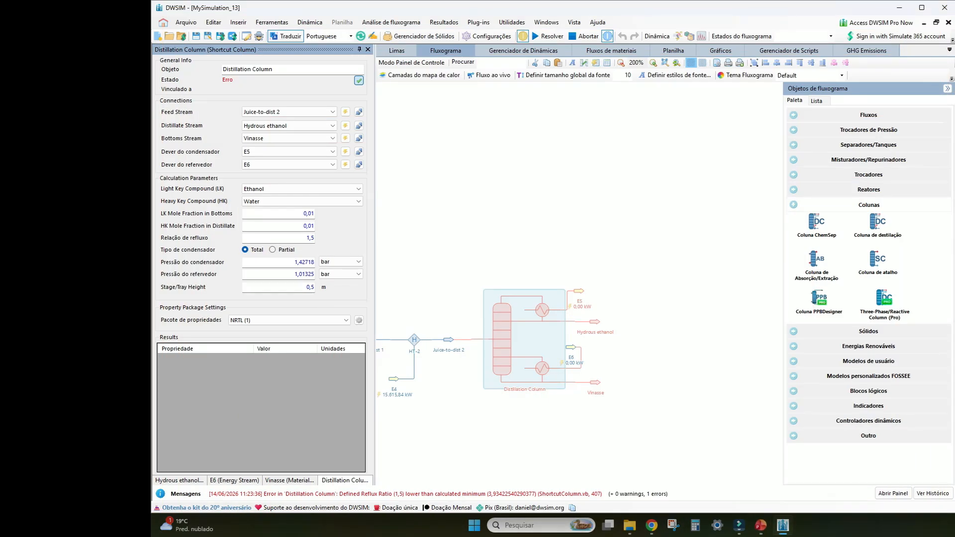
pyautogui.moveTo(292, 274); pyautogui.dragTo(316, 274)
pyautogui.write('1,642')
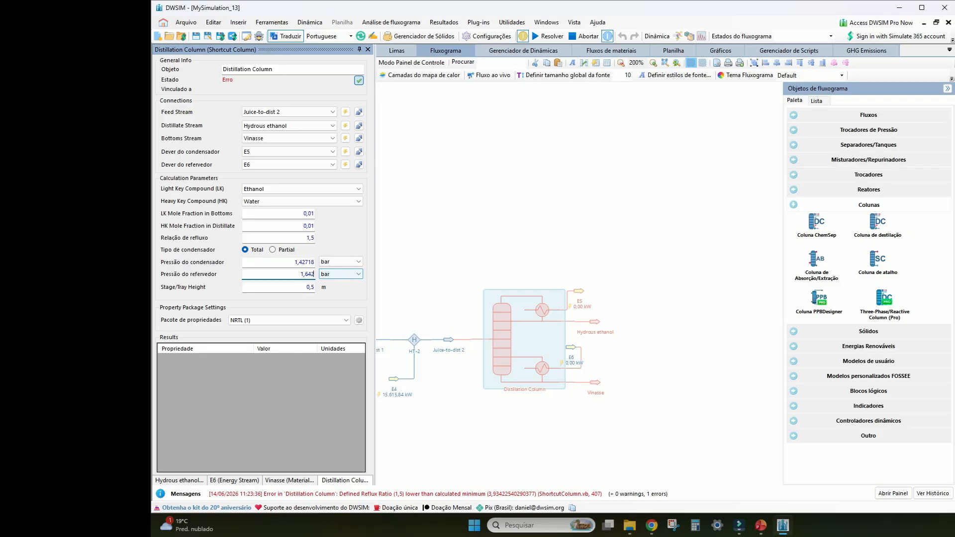
pyautogui.click(341, 274)
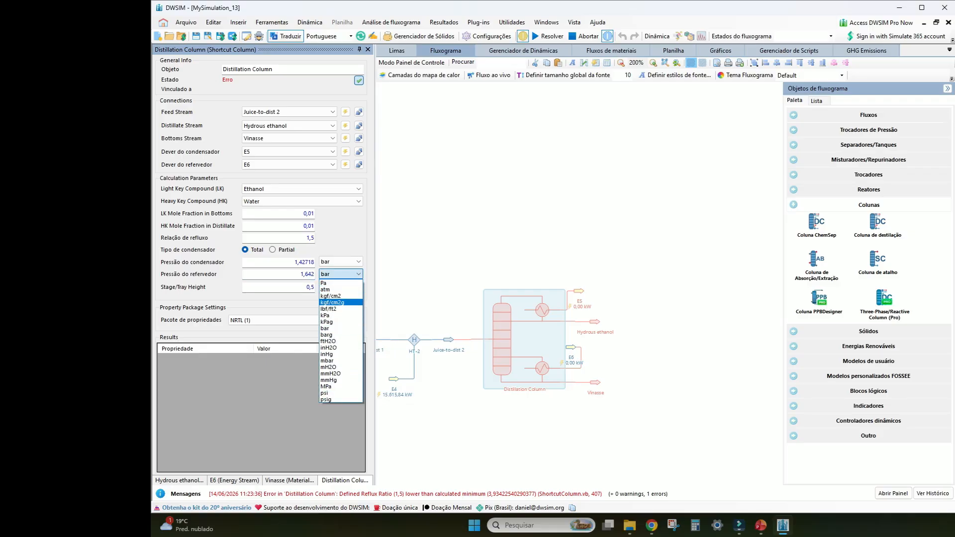
pyautogui.click(330, 296)
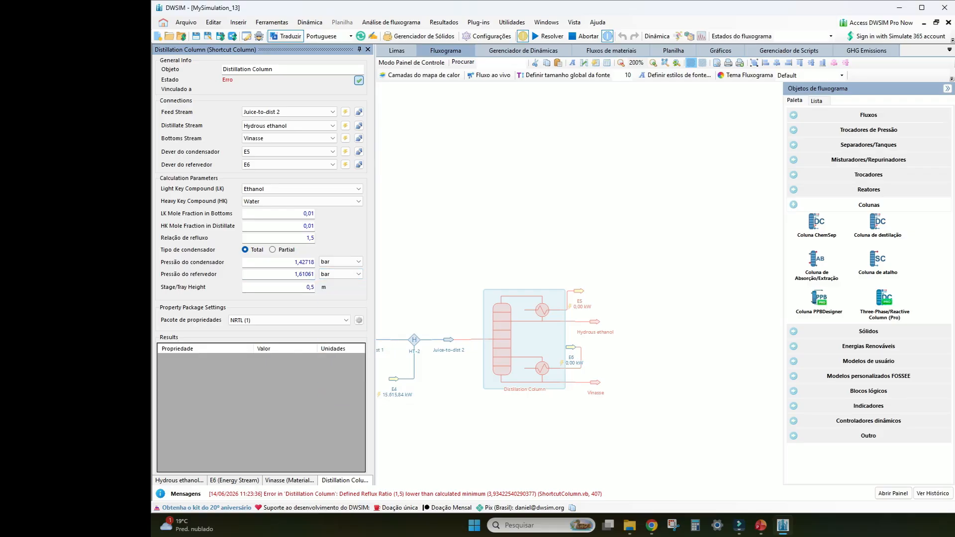
# - Check the operating conditions on the PowerPoint slide, then set the column's reflux ratio to 4 and stage height to 0,65 m in DWSIM
pyautogui.hotkey('alt', 'Tab')
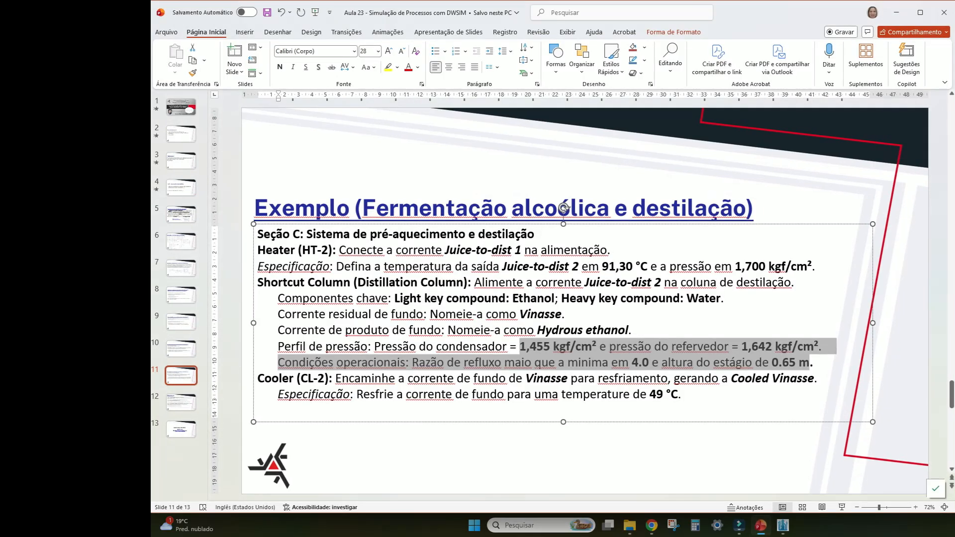
pyautogui.hotkey('alt', 'Tab')
pyautogui.doubleClick(309, 238)
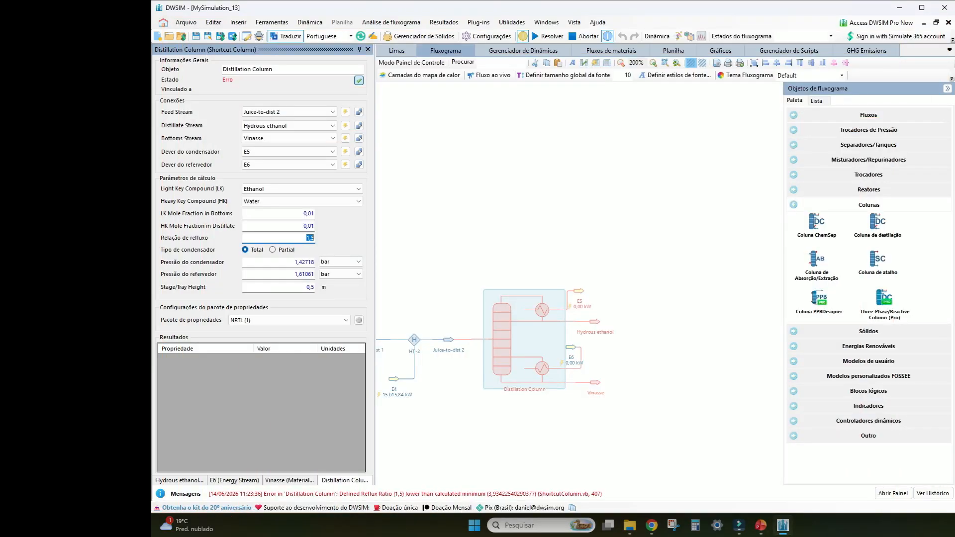
pyautogui.write('4')
pyautogui.press('Return')
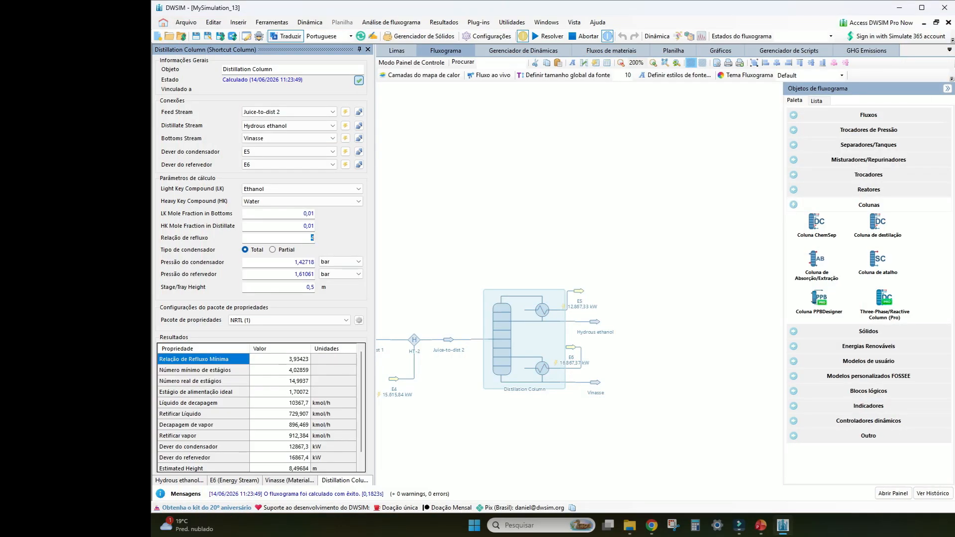
pyautogui.click(312, 287)
pyautogui.press('BackSpace')
pyautogui.write('65')
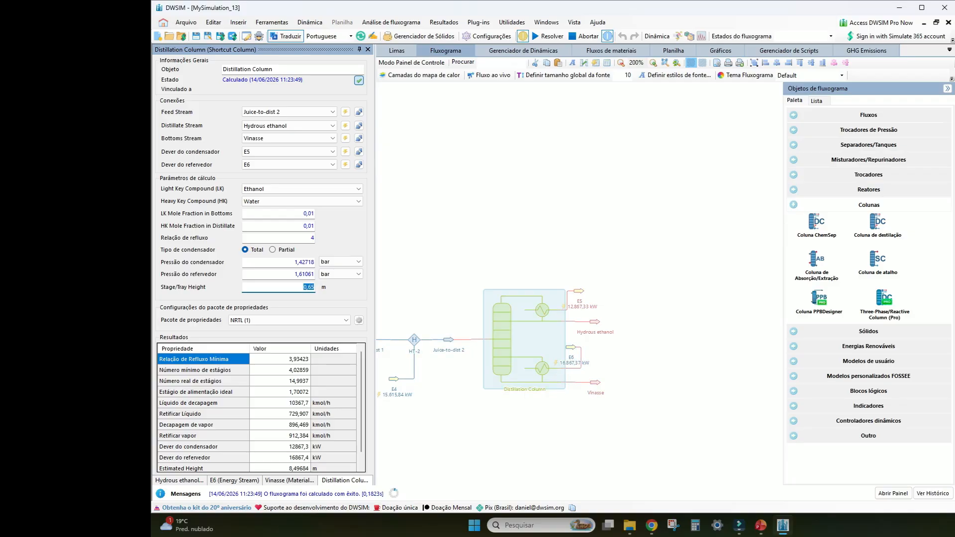
pyautogui.press('Return')
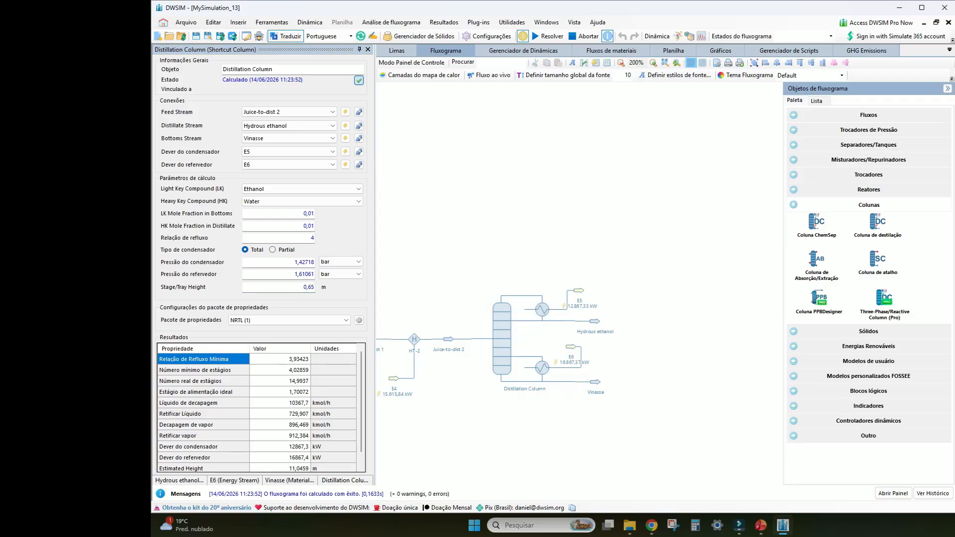
# - Examine the calculated compositions and conditions of the Hydrous ethanol and Vinasse streams
pyautogui.moveTo(593, 321); pyautogui.dragTo(534, 287)
pyautogui.moveTo(535, 288)
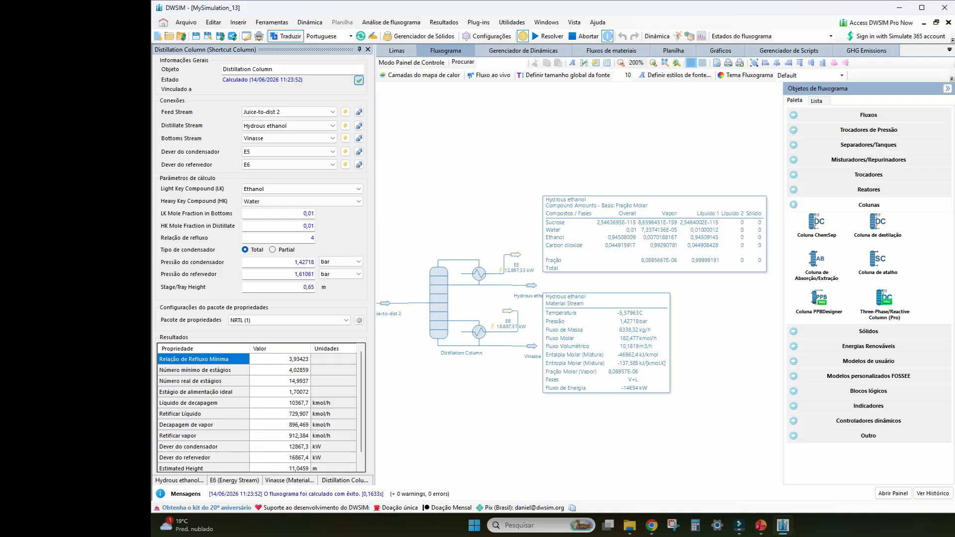
pyautogui.moveTo(531, 345)
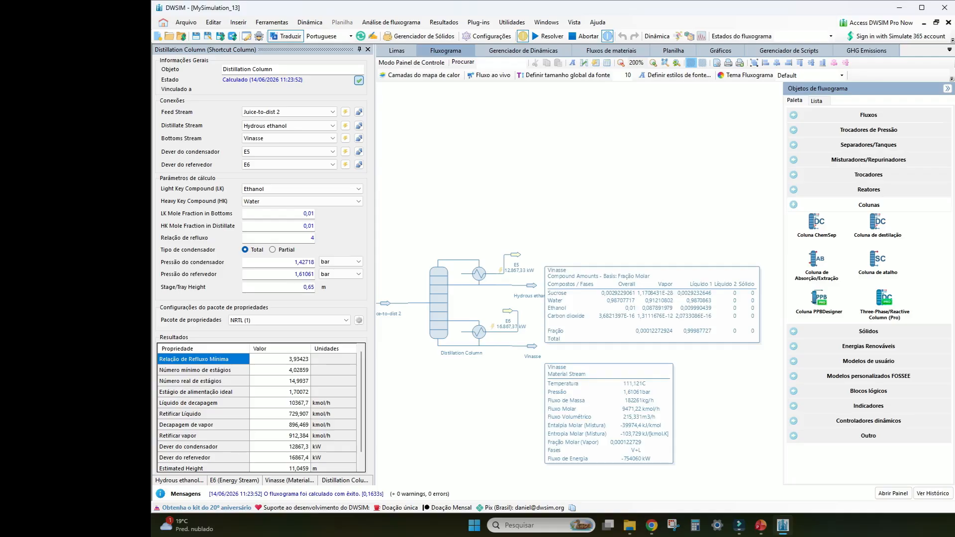
pyautogui.moveTo(560, 343); pyautogui.dragTo(535, 366)
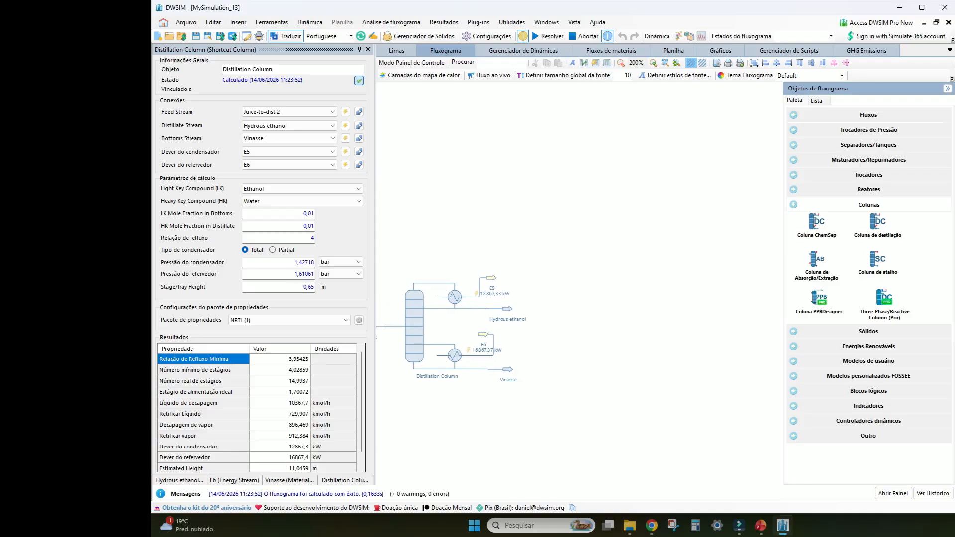
# - Check the cooler specification on the PowerPoint slide, then add a cooler in DWSIM fed by Vinasse, with outlet and energy streams connected
pyautogui.click(761, 526)
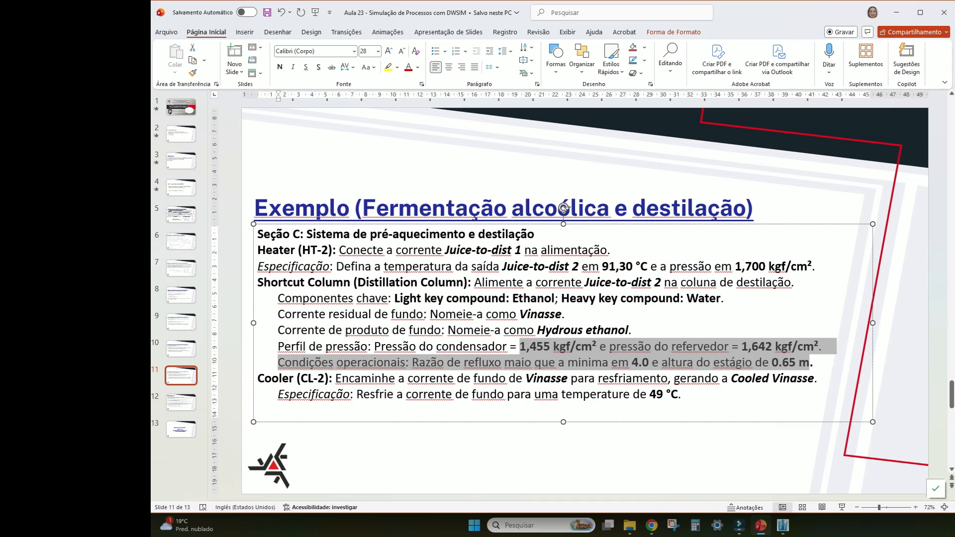
pyautogui.hotkey('alt', 'Tab')
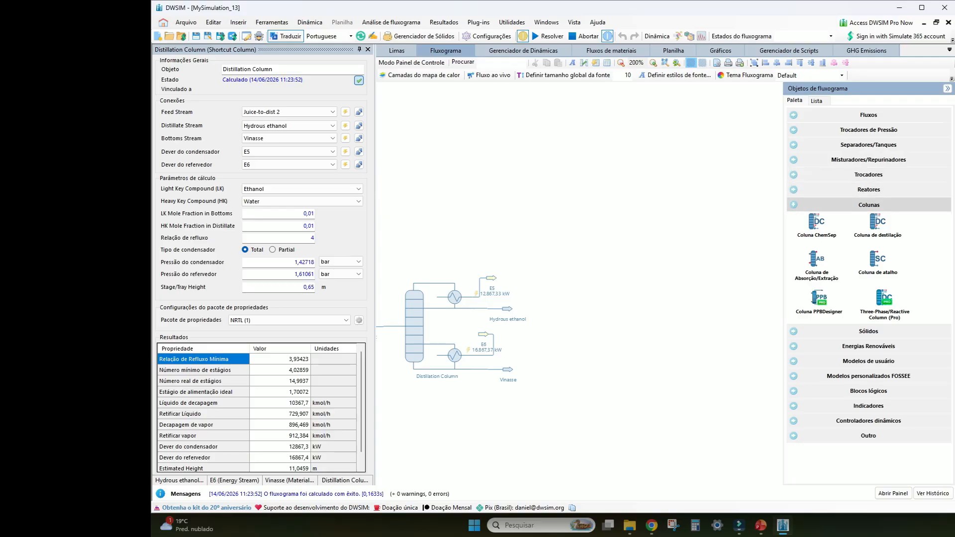
pyautogui.click(868, 204)
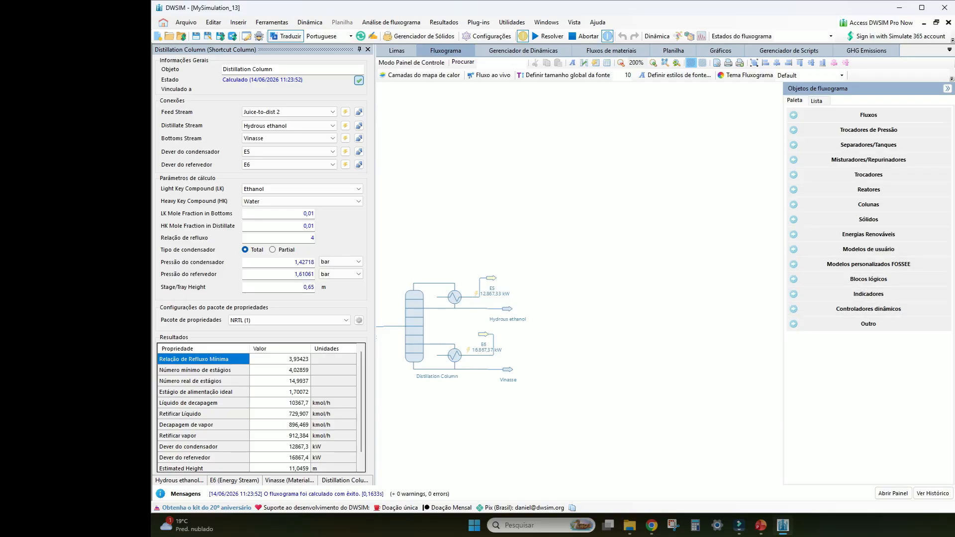
pyautogui.moveTo(464, 356)
pyautogui.moveTo(507, 370)
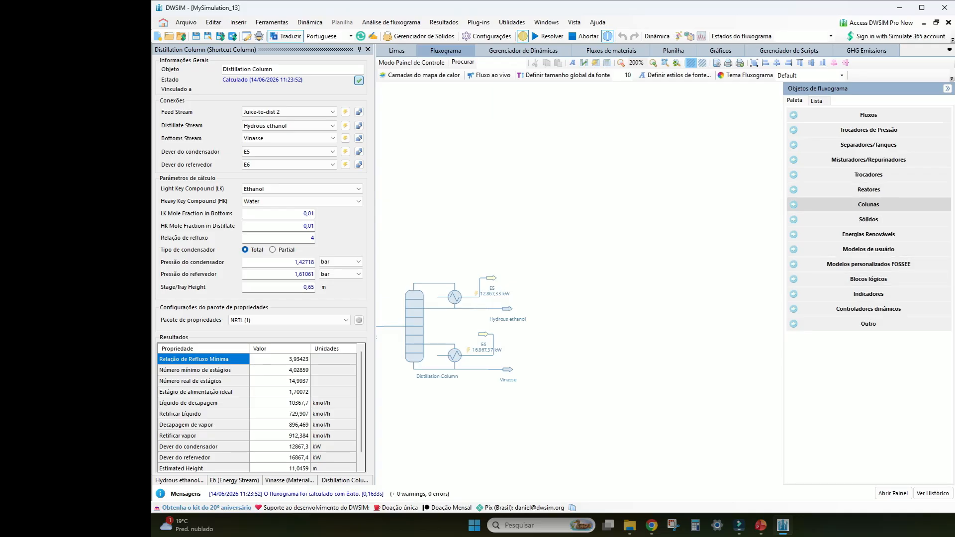
pyautogui.click(868, 175)
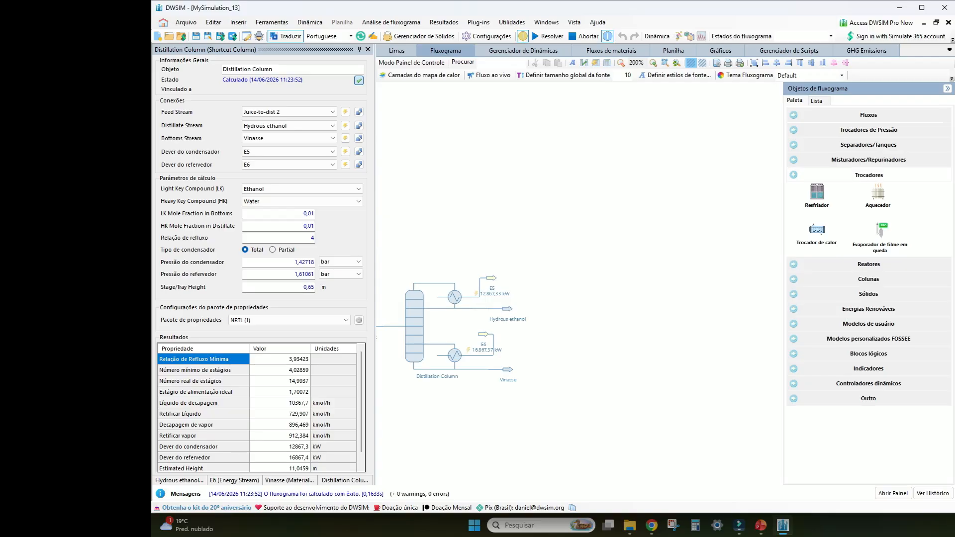
pyautogui.moveTo(816, 192); pyautogui.dragTo(579, 370)
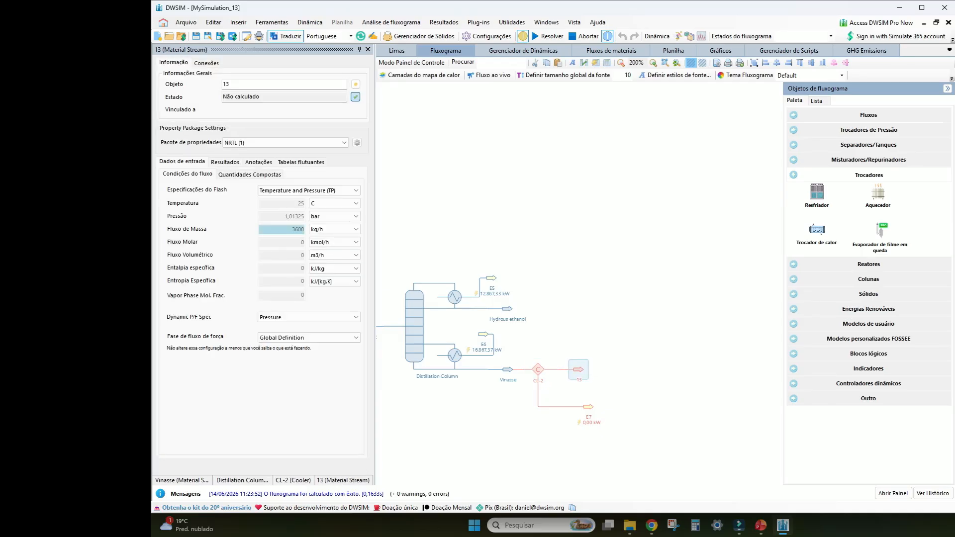
# - Rename the cooler's outlet material stream as Cooled vinasse
pyautogui.write('Cooled vinass')
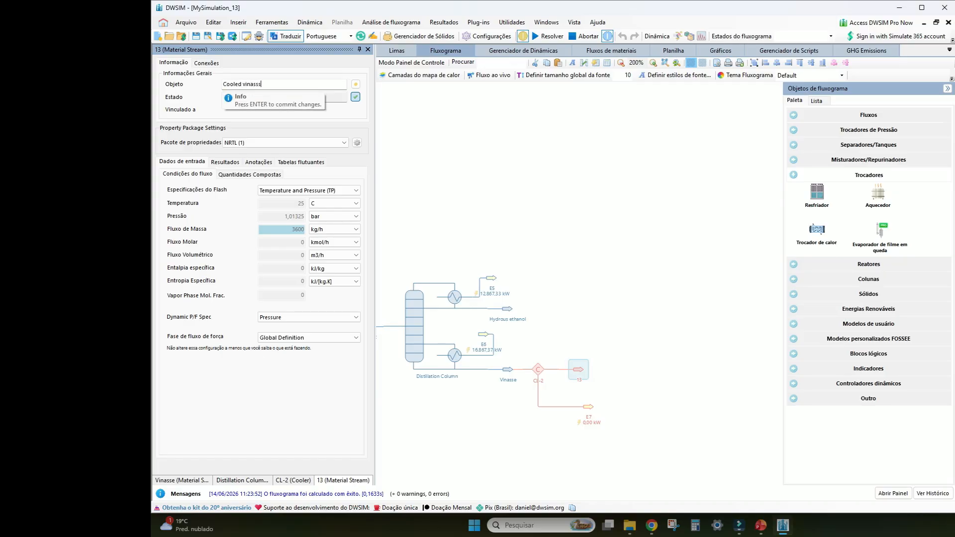
pyautogui.write('e')
pyautogui.press('Return')
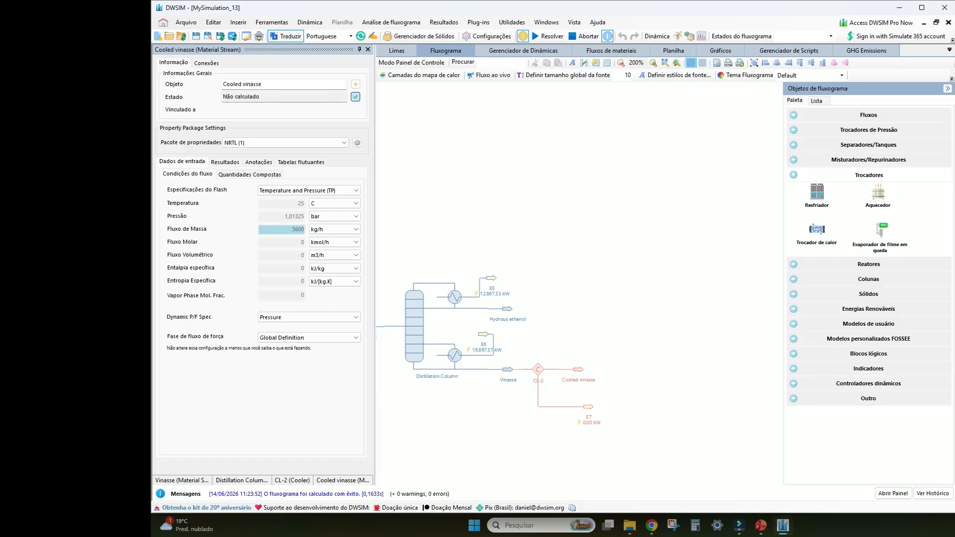
# - Move energy stream E7 closer to cooler CL-2 and specify the cooler by an outlet temperature of 49 °C
pyautogui.moveTo(587, 406)
pyautogui.mouseDown()
pyautogui.moveTo(560, 393)
pyautogui.moveTo(555, 373)
pyautogui.moveTo(579, 400)
pyautogui.mouseUp()
pyautogui.click(538, 369)
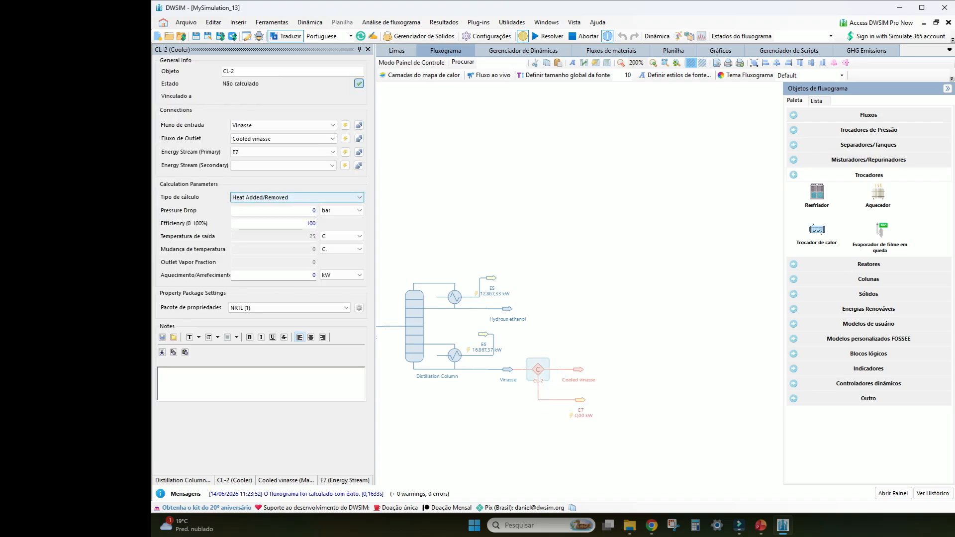
pyautogui.click(296, 197)
pyautogui.click(278, 213)
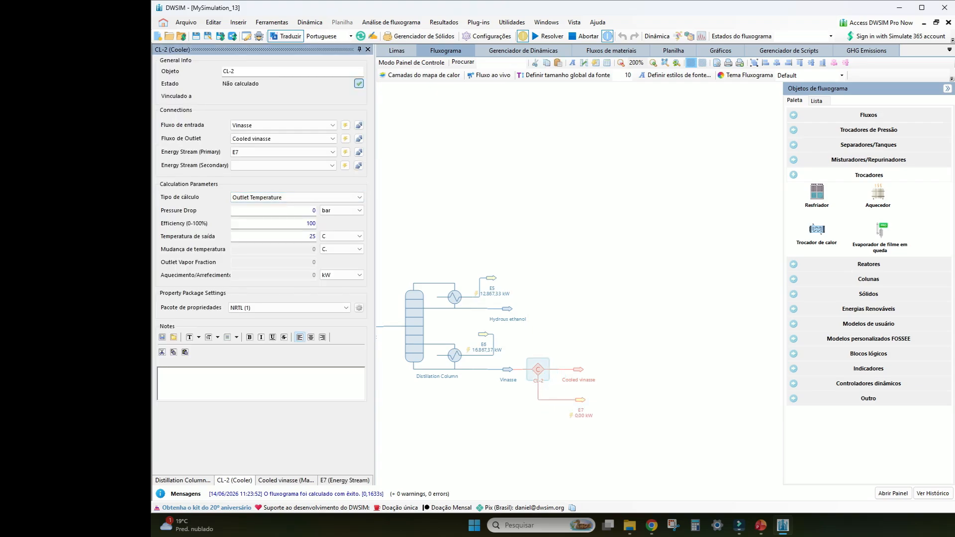
pyautogui.doubleClick(312, 237)
pyautogui.write('40')
pyautogui.press('Return')
# - Hide the object palette, close all open object editors and bring the complete flowsheet from Extracted juice to Cooled vinasse into view
pyautogui.click(947, 88)
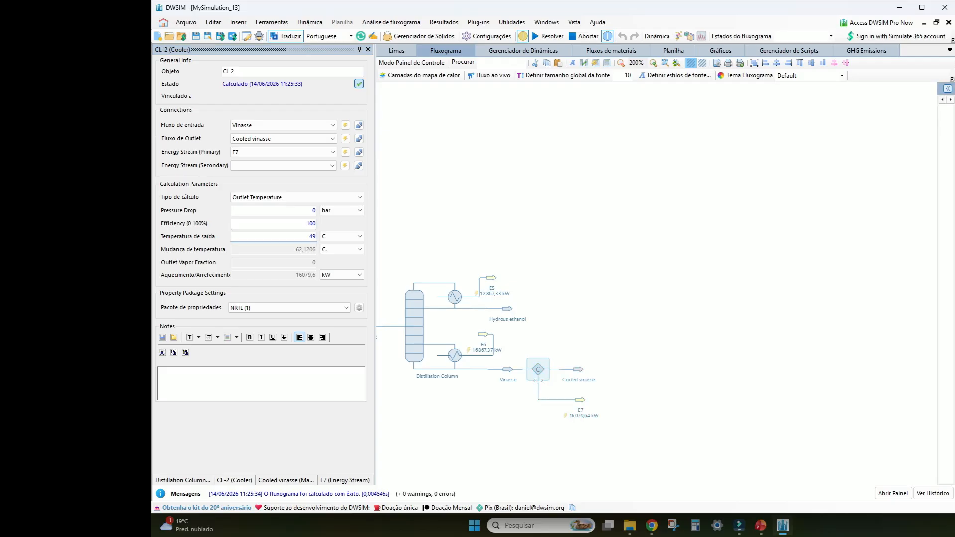
pyautogui.moveTo(622, 208); pyautogui.dragTo(761, 181)
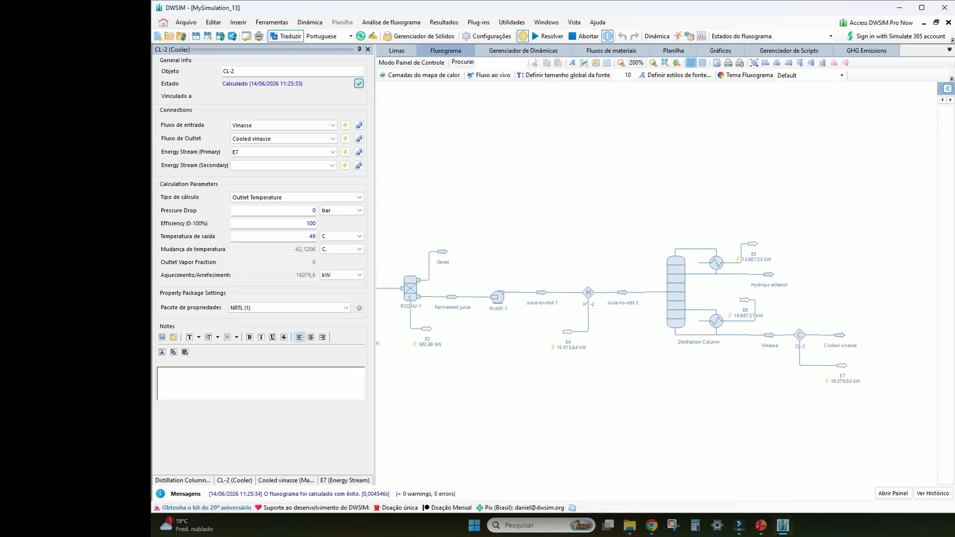
pyautogui.click(368, 49)
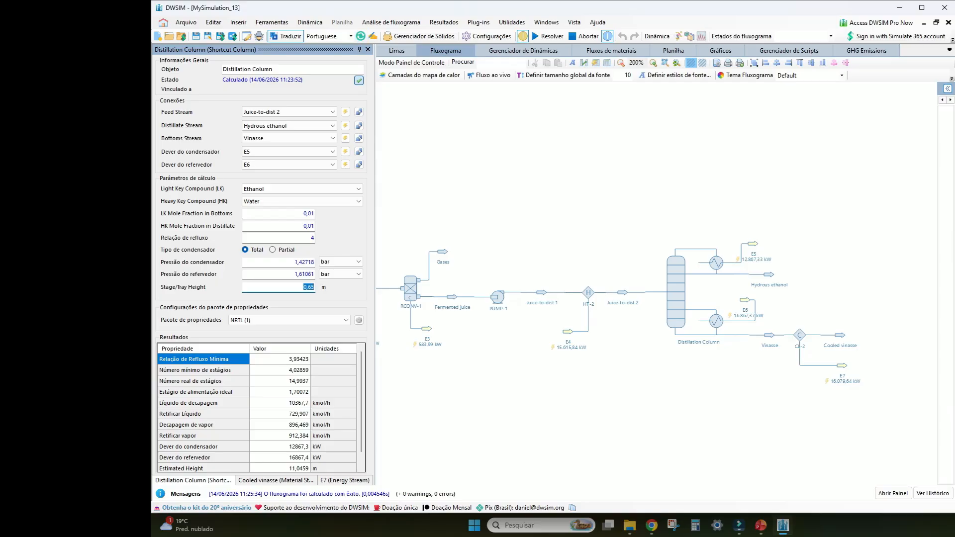
pyautogui.click(368, 49)
pyautogui.click(367, 49)
pyautogui.click(367, 50)
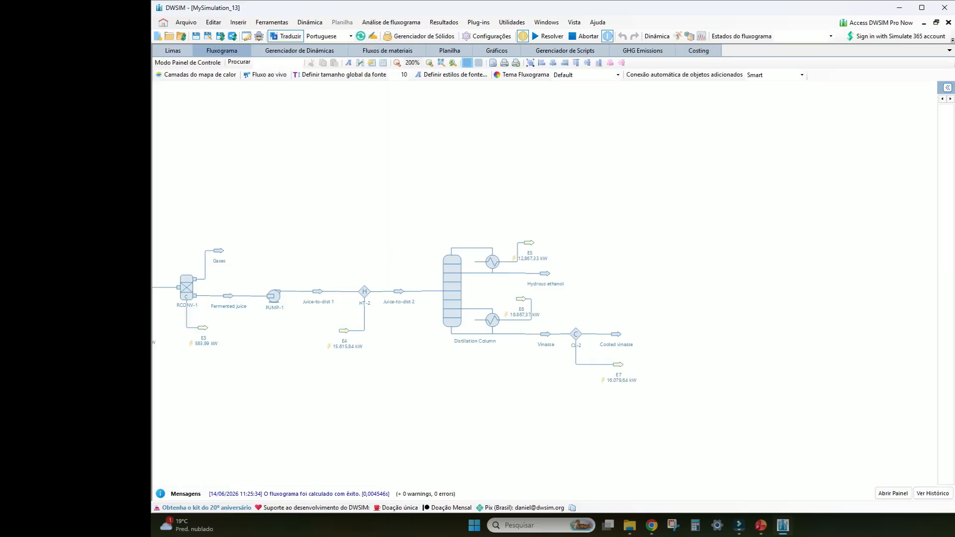
pyautogui.moveTo(378, 209); pyautogui.dragTo(670, 207)
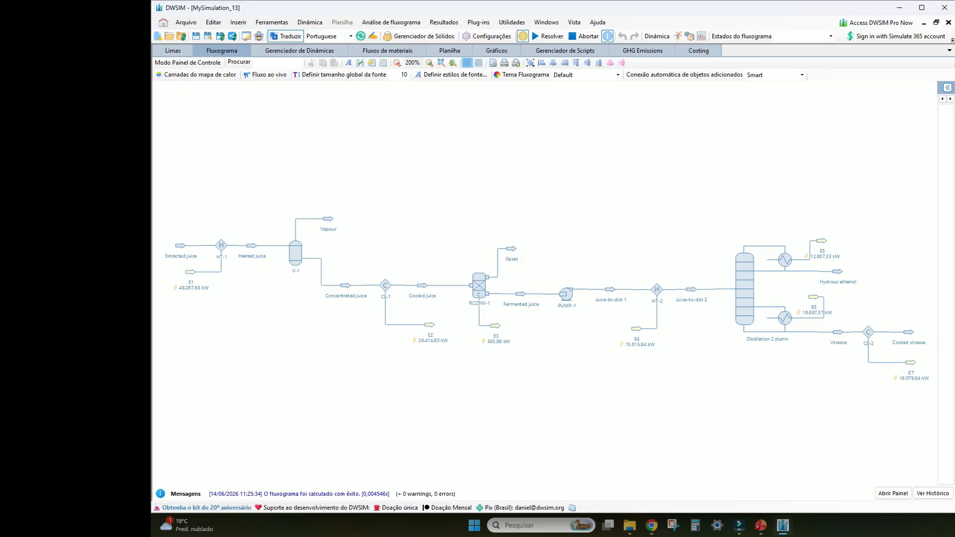
pyautogui.moveTo(671, 207); pyautogui.dragTo(667, 214)
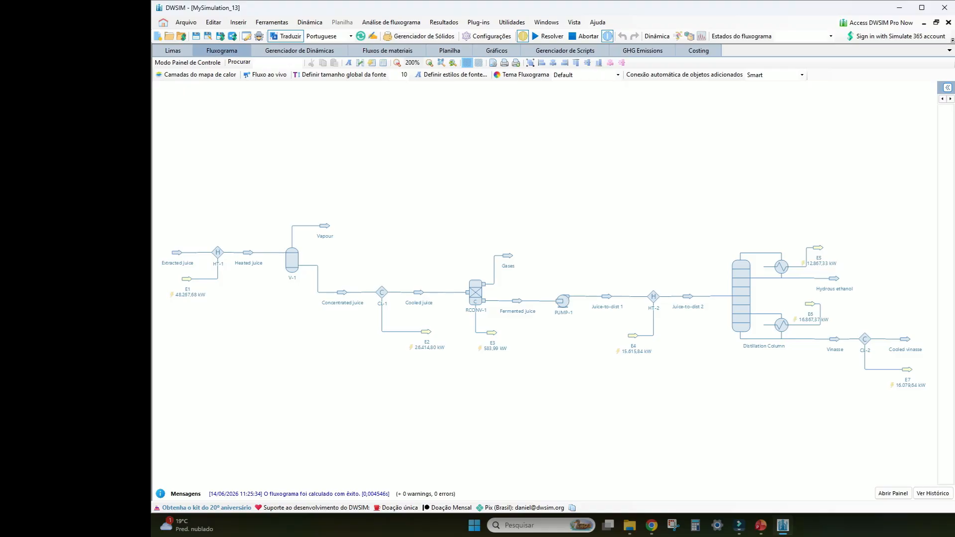
pyautogui.scroll(3, 507, 444)
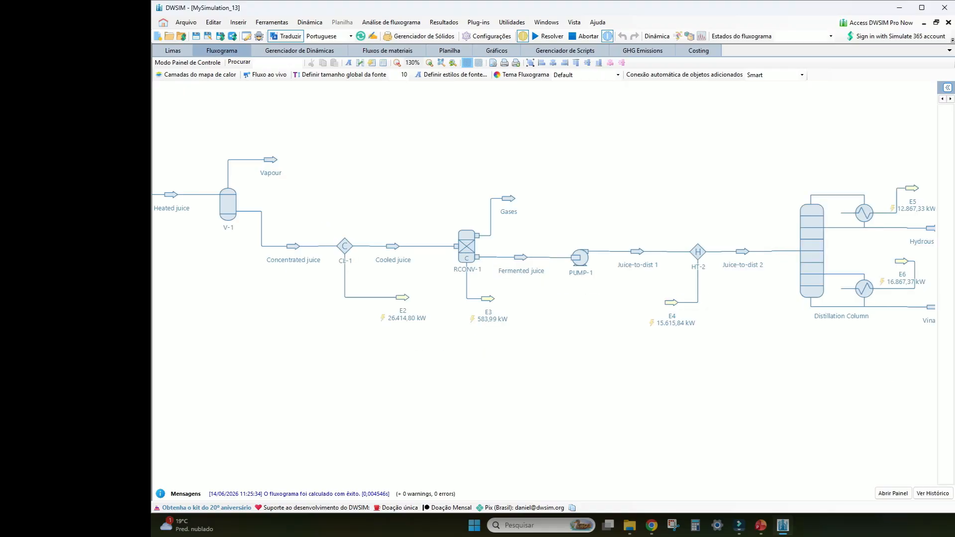
pyautogui.scroll(-2, 458, 417)
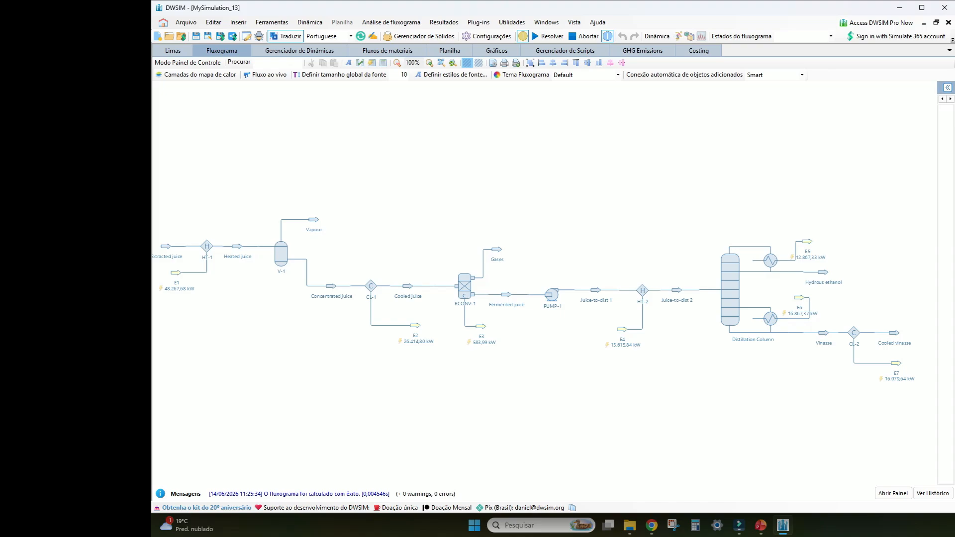
pyautogui.moveTo(458, 417); pyautogui.dragTo(471, 412)
# - Examine the Distillation Column's specifications and calculated results, then close its editor and fit the whole flowsheet in view
pyautogui.moveTo(478, 281)
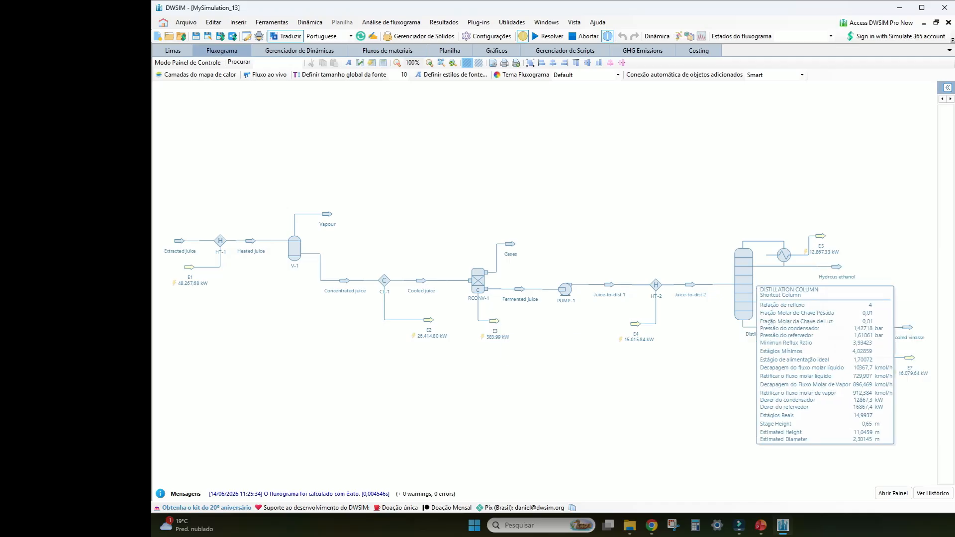
pyautogui.click(742, 273)
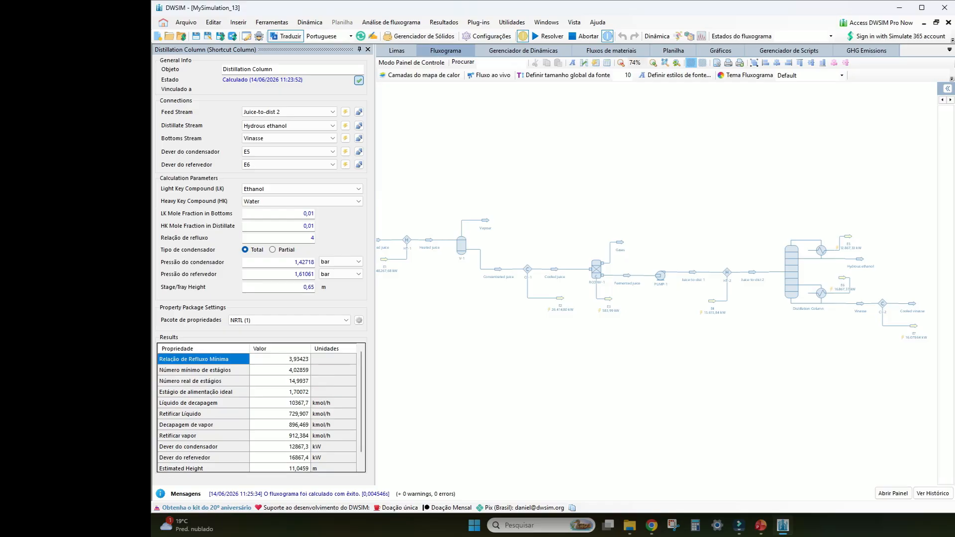
pyautogui.scroll(-1, 260, 411)
pyautogui.click(367, 49)
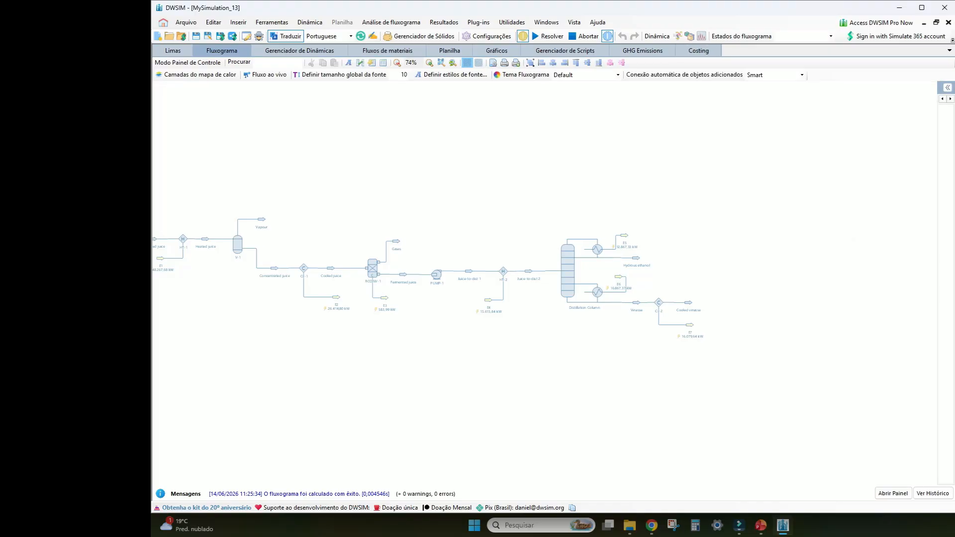
pyautogui.scroll(3, 547, 318)
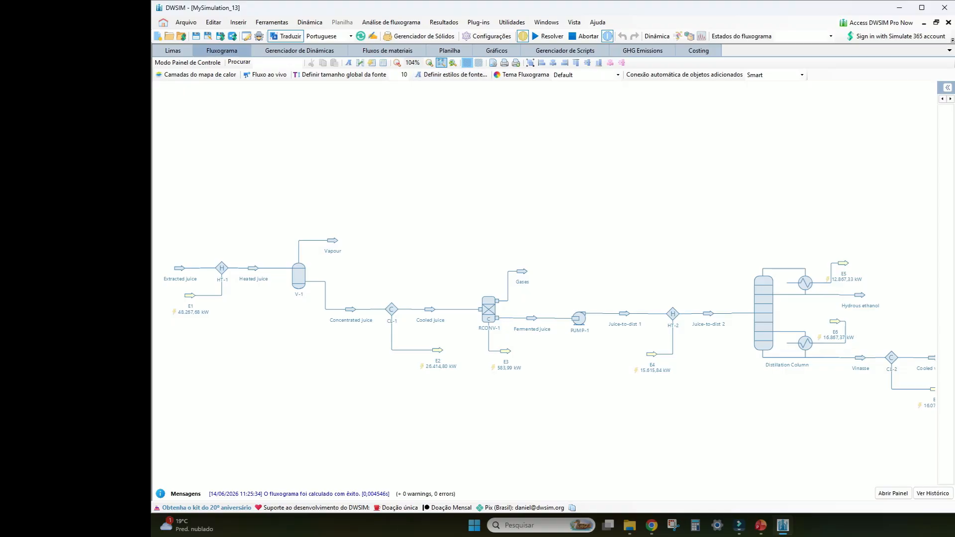
pyautogui.click(441, 62)
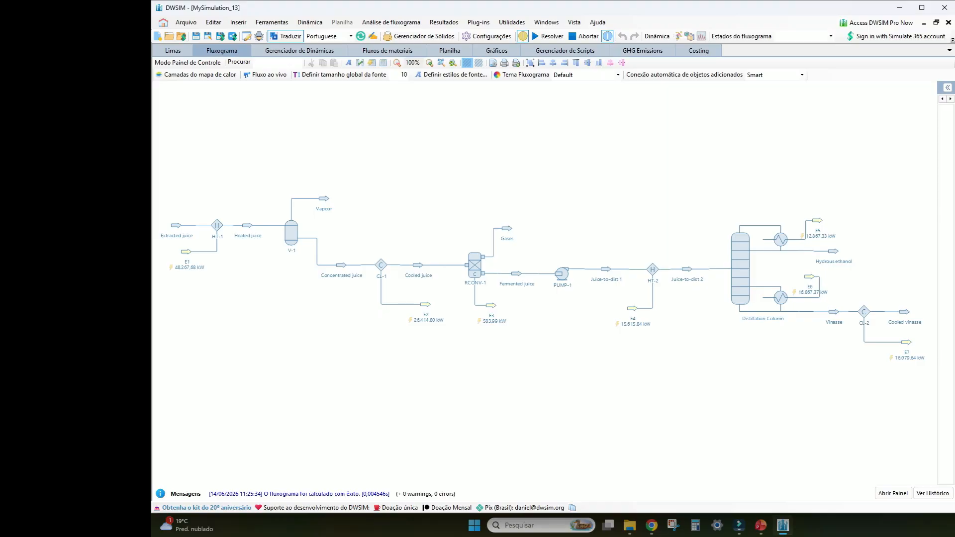
# - Switch to PowerPoint, start the slide show from the Section C slide and advance past the references to the closing slide
pyautogui.hotkey('alt', 'Tab')
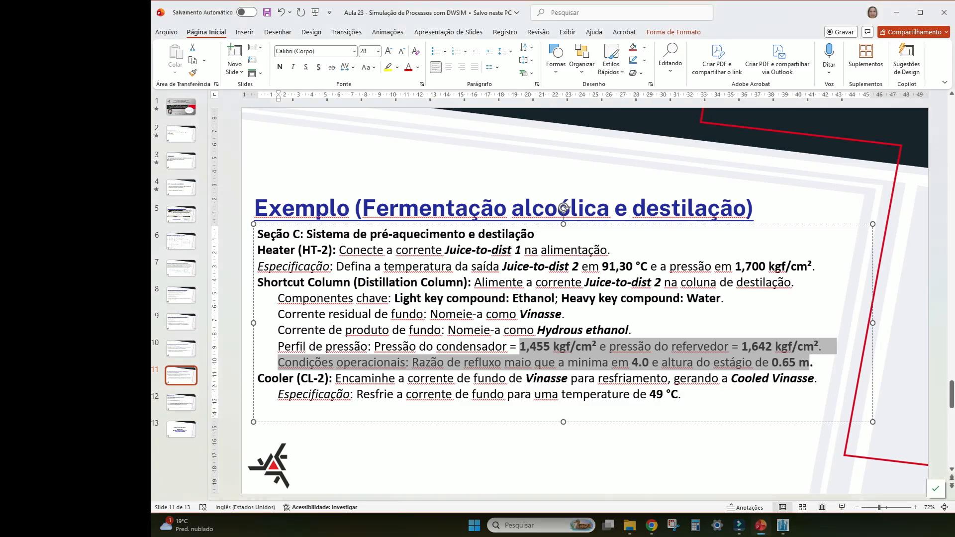
pyautogui.click(841, 506)
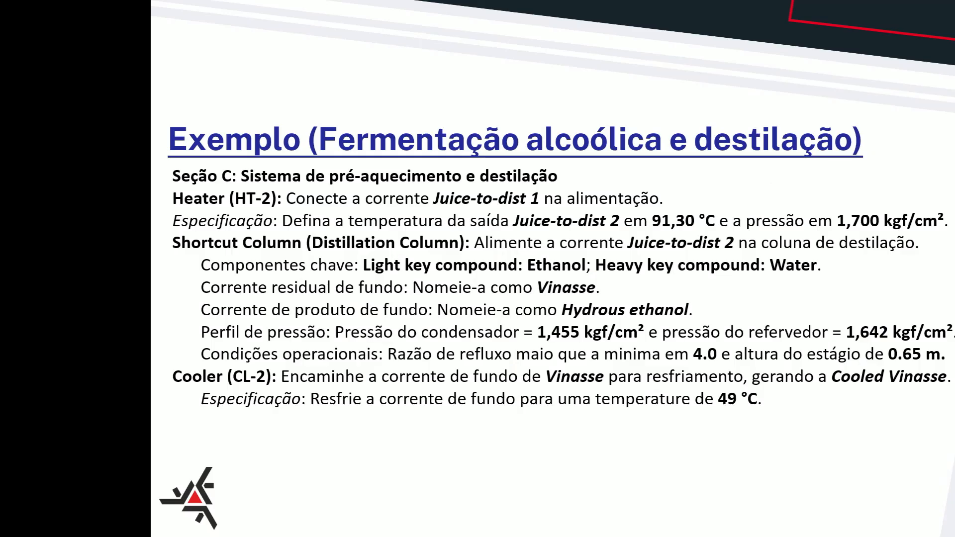
pyautogui.press('Right')
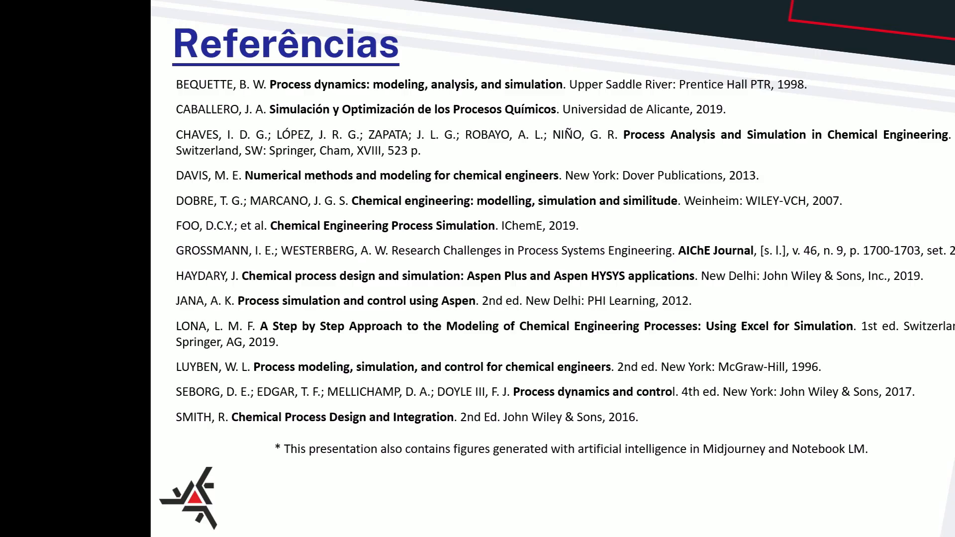
pyautogui.press('Right')
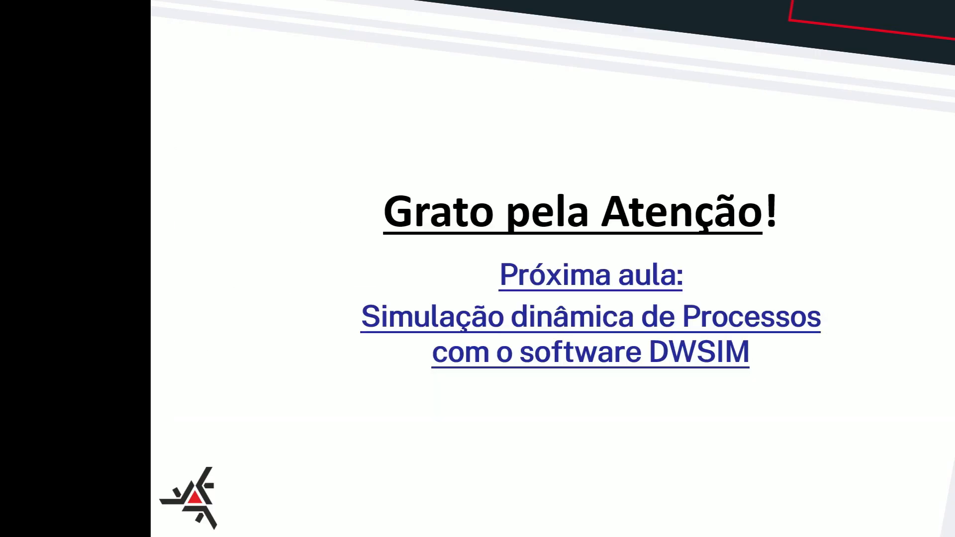